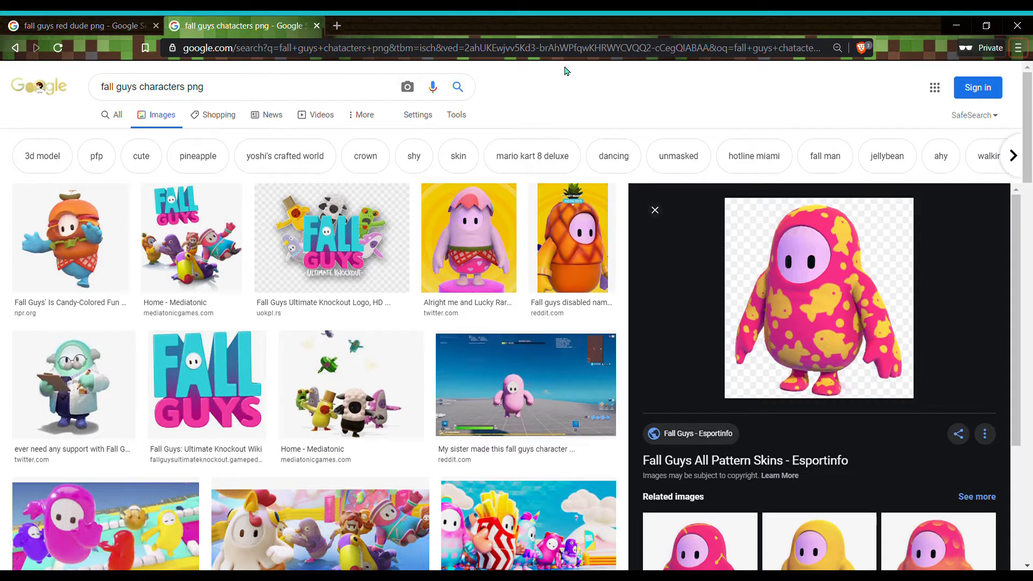
Look through the image search results for Fall Guys characters and preview the yellow pattern skin.
{"action": "left_click", "coordinate": [134, 24]}
{"action": "scroll", "coordinate": [430, 247], "scroll_direction": "up", "scroll_amount": 2}
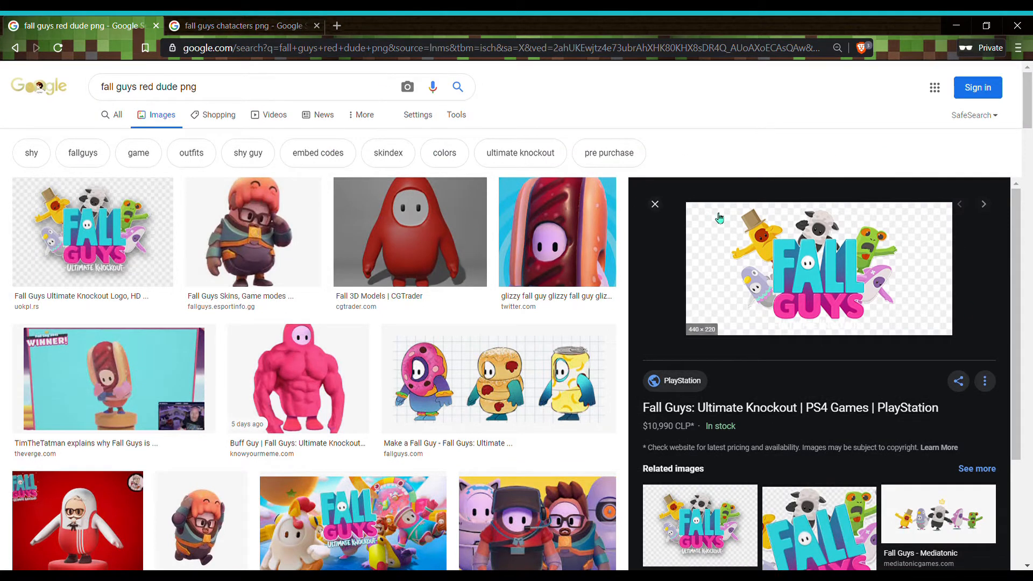
{"action": "key", "text": "ctrl+Tab"}
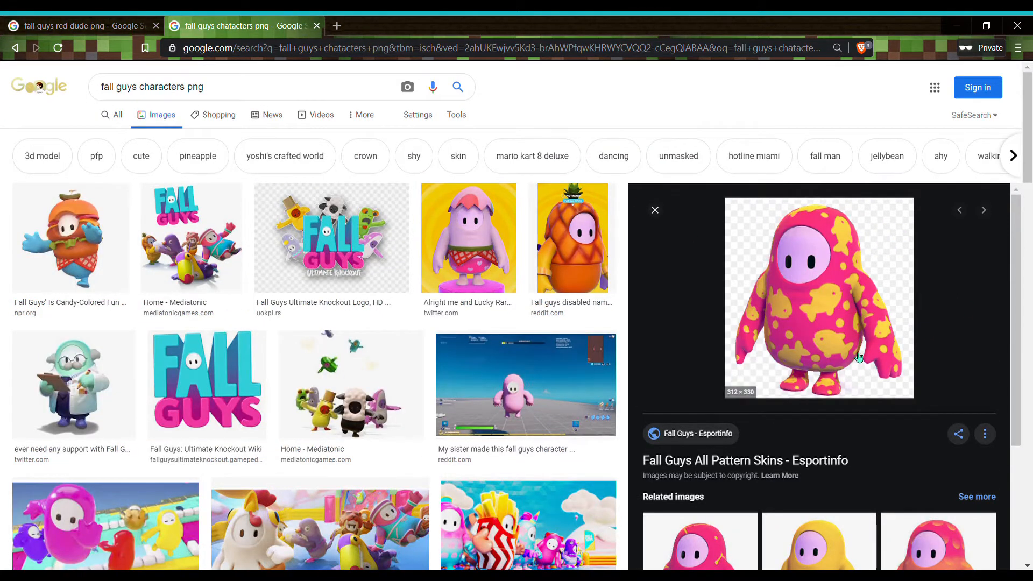
{"action": "scroll", "coordinate": [812, 446], "scroll_direction": "down", "scroll_amount": 2}
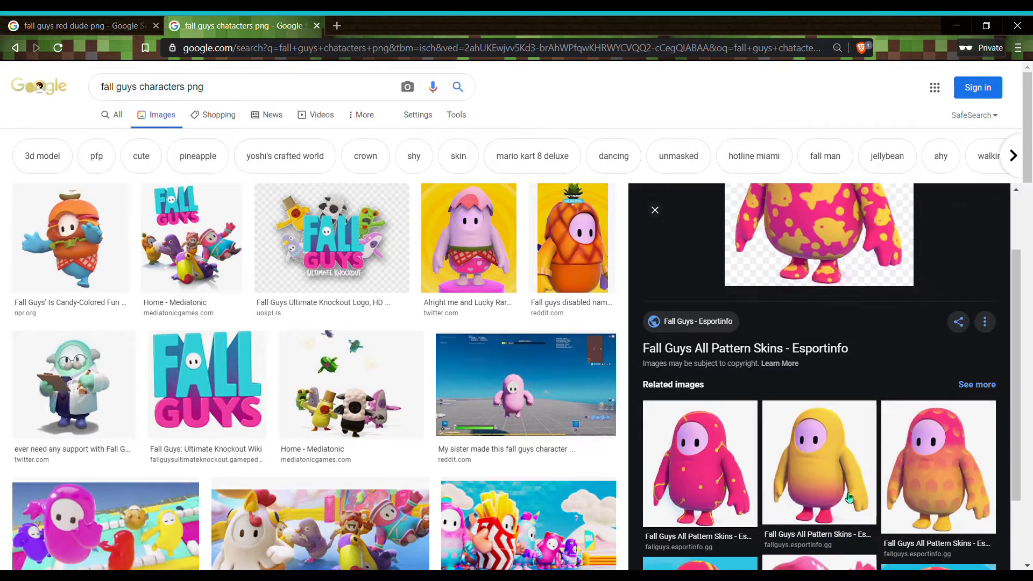
{"action": "left_click", "coordinate": [817, 477]}
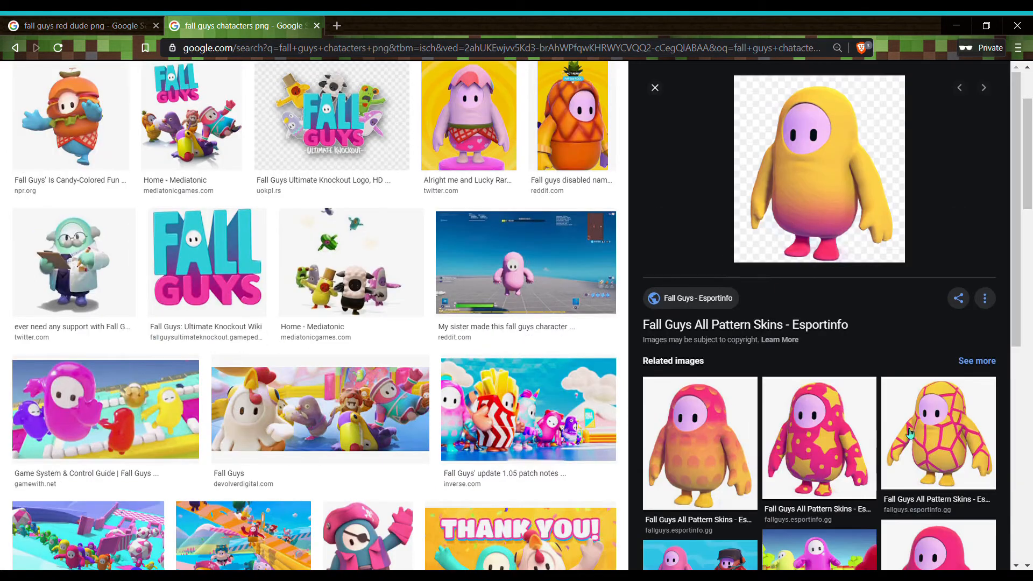
{"action": "scroll", "coordinate": [909, 433], "scroll_direction": "down", "scroll_amount": 8}
{"action": "scroll", "coordinate": [807, 476], "scroll_direction": "up", "scroll_amount": 8}
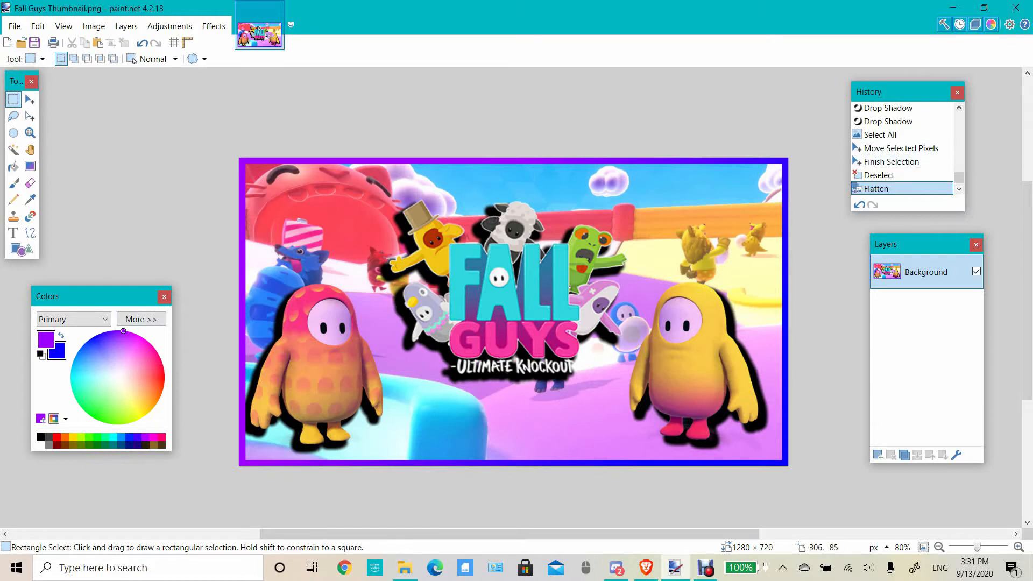
Select the entire canvas with Rectangle Select and clear the selection.
{"action": "left_click_drag", "start_coordinate": [201, 131], "coordinate": [861, 521]}
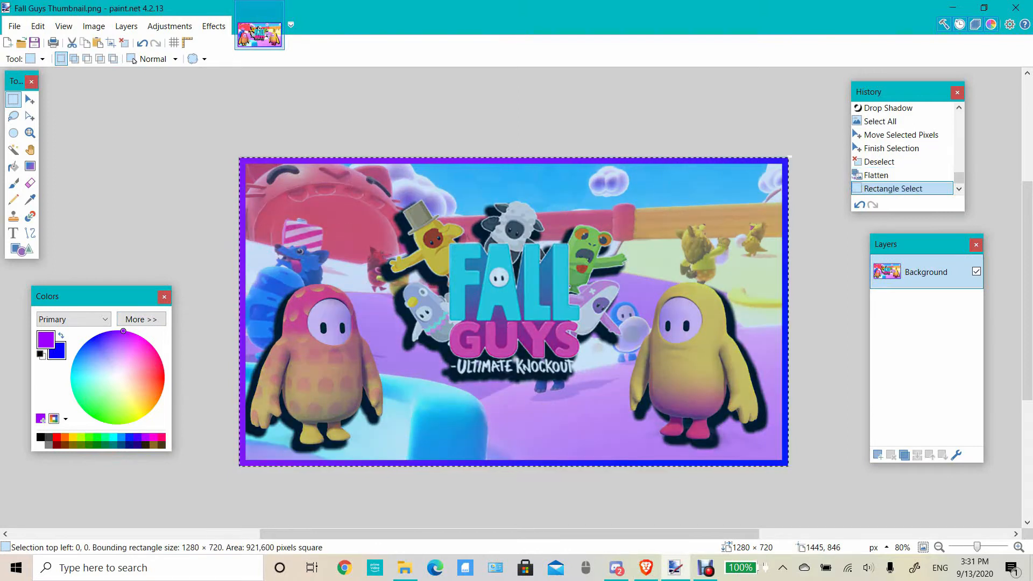
{"action": "key", "text": "ctrl+d"}
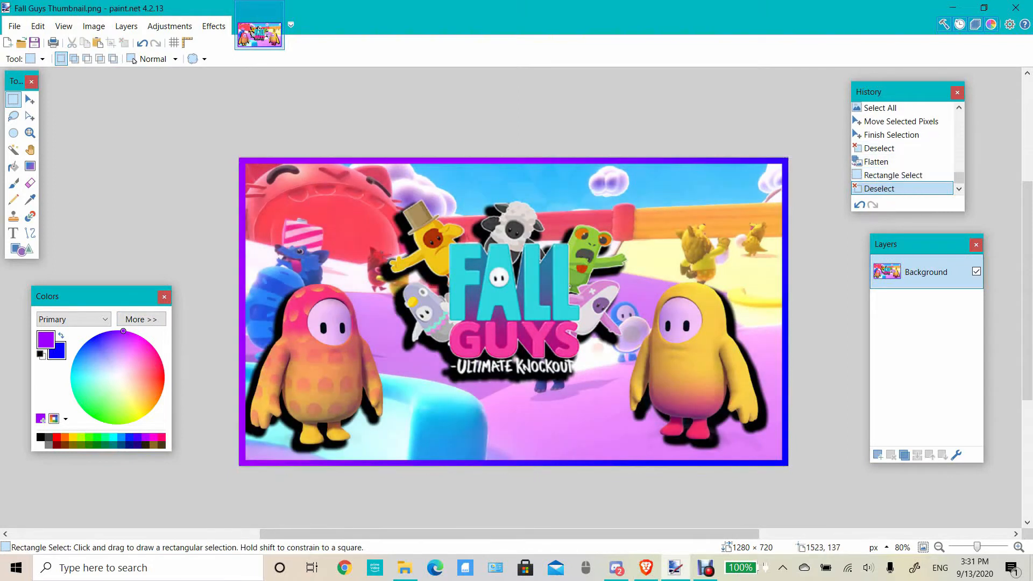
Roll the thumbnail's history back to New Image, and redo it through Rectangle Select, Cut and New Layer.
{"action": "scroll", "coordinate": [902, 162], "scroll_direction": "up", "scroll_amount": 5}
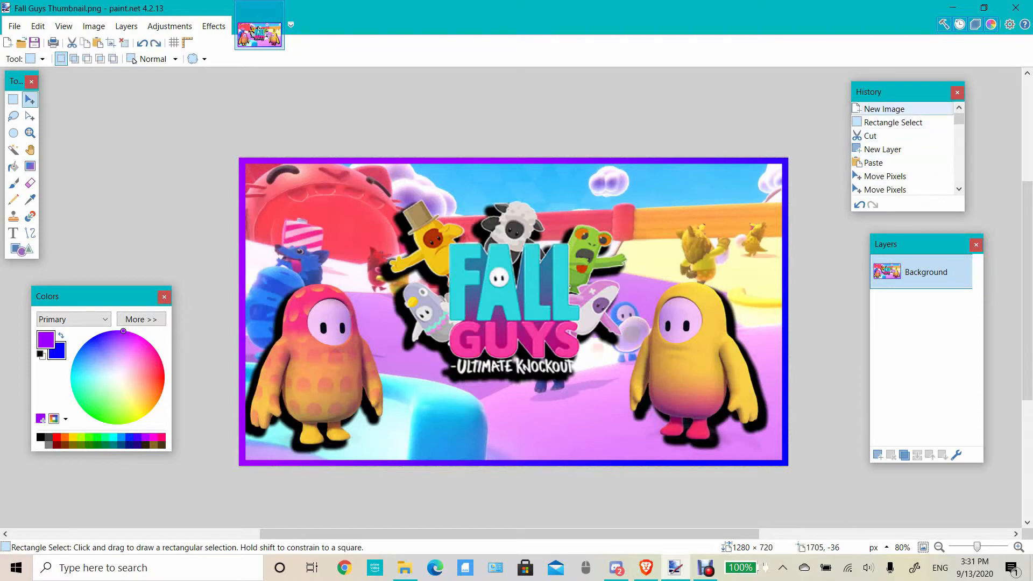
{"action": "left_click", "coordinate": [893, 109]}
{"action": "key", "text": "ctrl+y"}
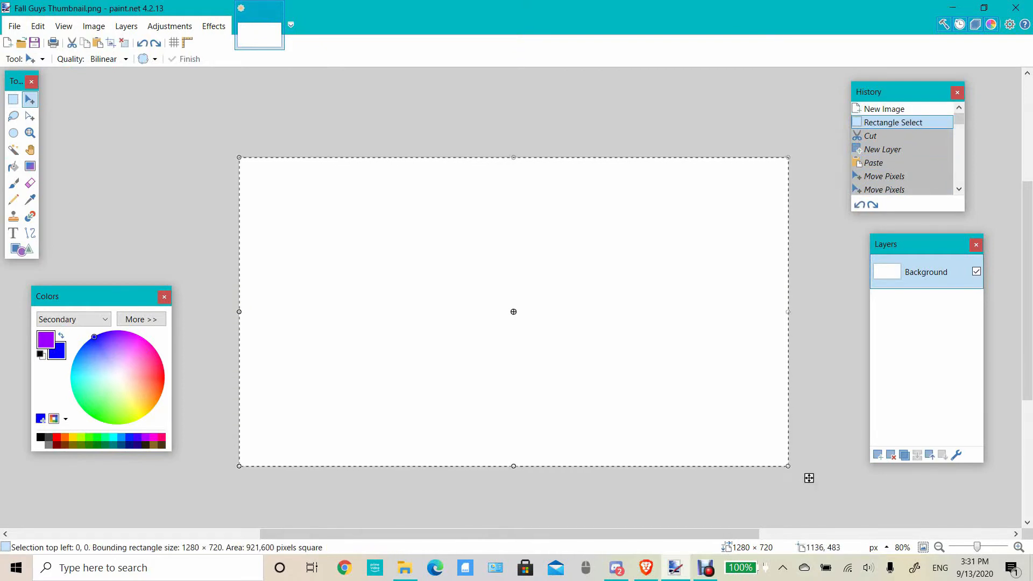
{"action": "key", "text": "ctrl+y"}
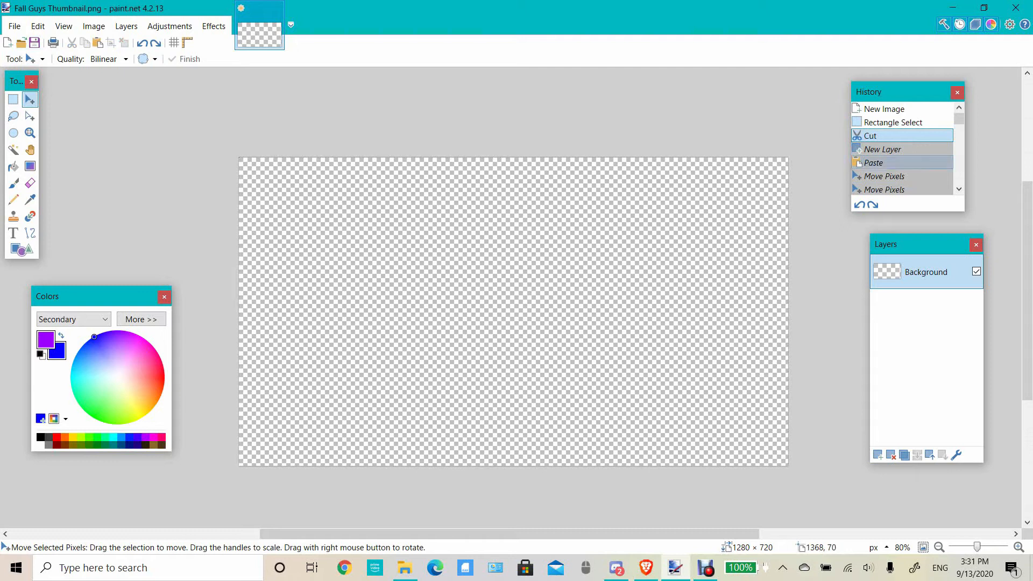
{"action": "key", "text": "ctrl+y"}
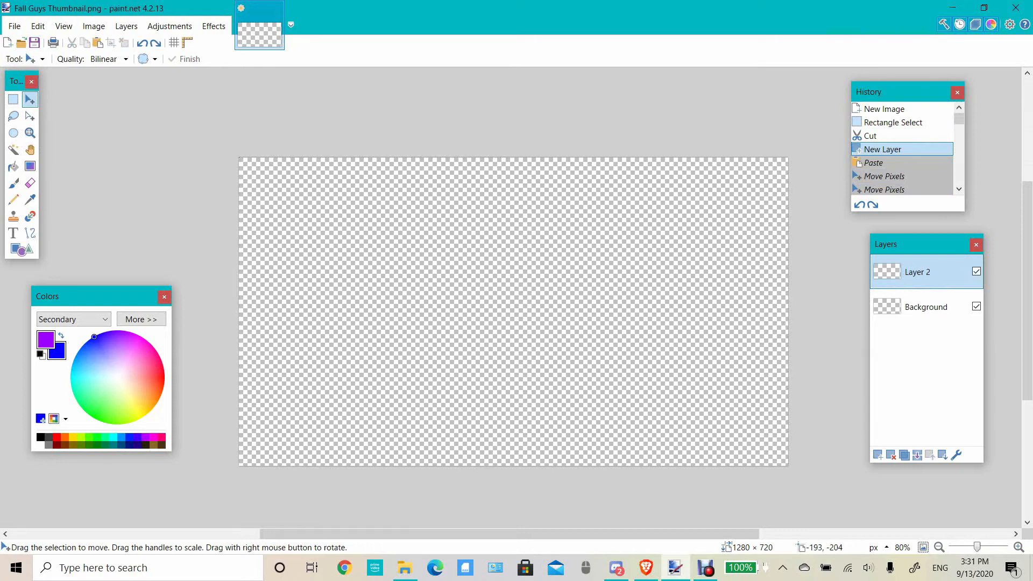
{"action": "left_click", "coordinate": [15, 26]}
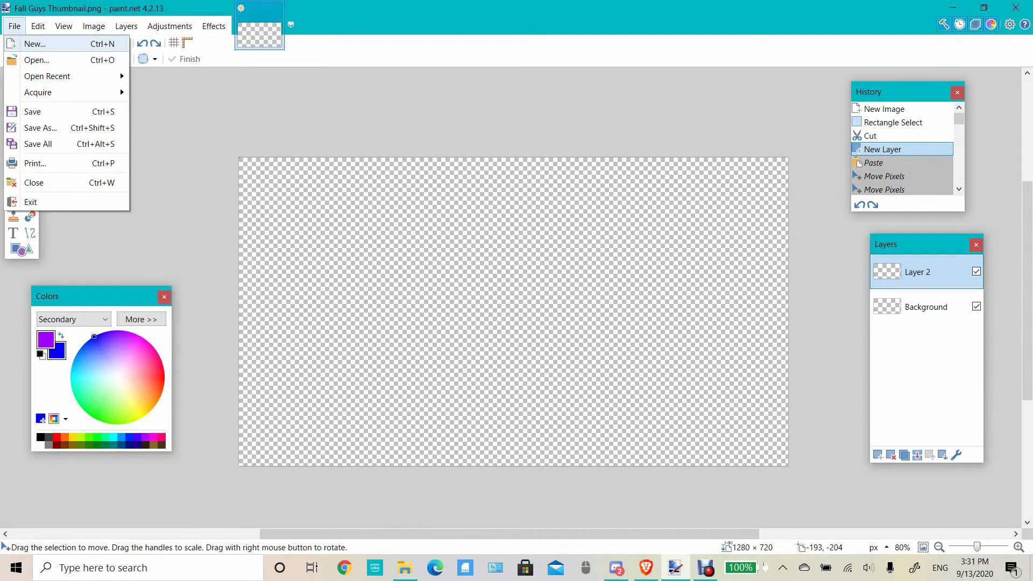
{"action": "left_click", "coordinate": [35, 44]}
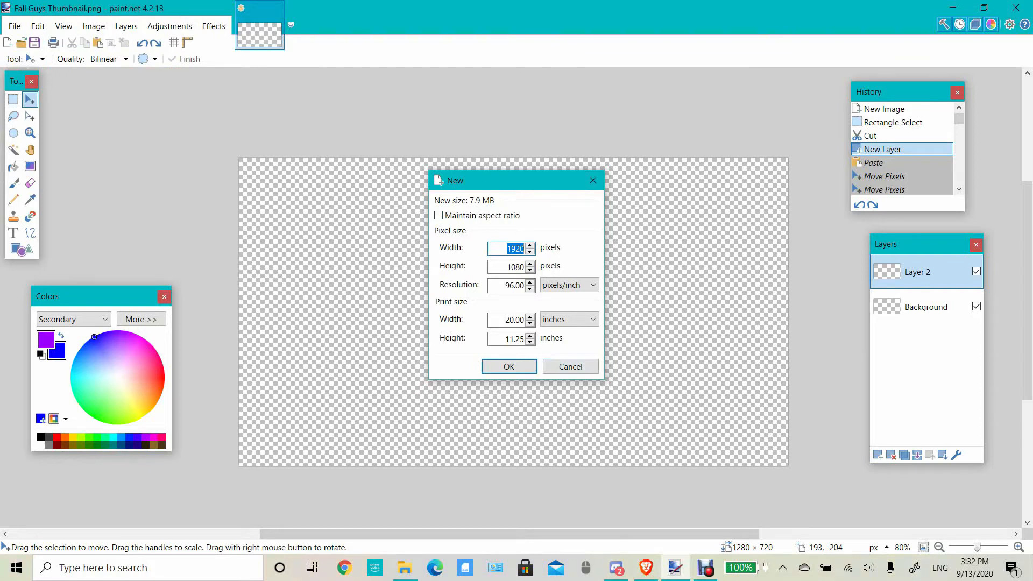
{"action": "left_click", "coordinate": [571, 367]}
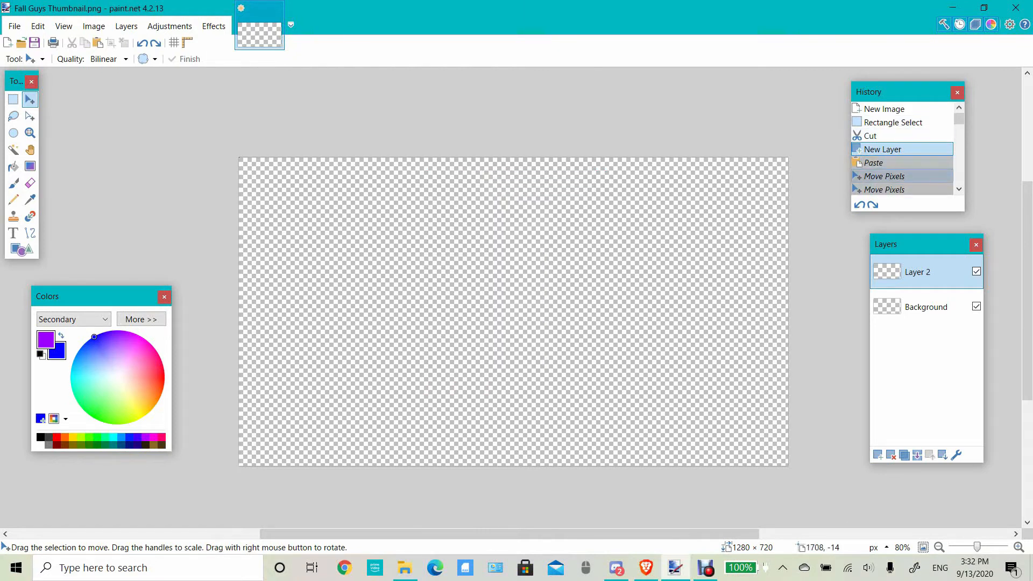
Redo the pasting, moving and resizing of the yellow character, up to Finish Selection.
{"action": "left_click", "coordinate": [882, 163]}
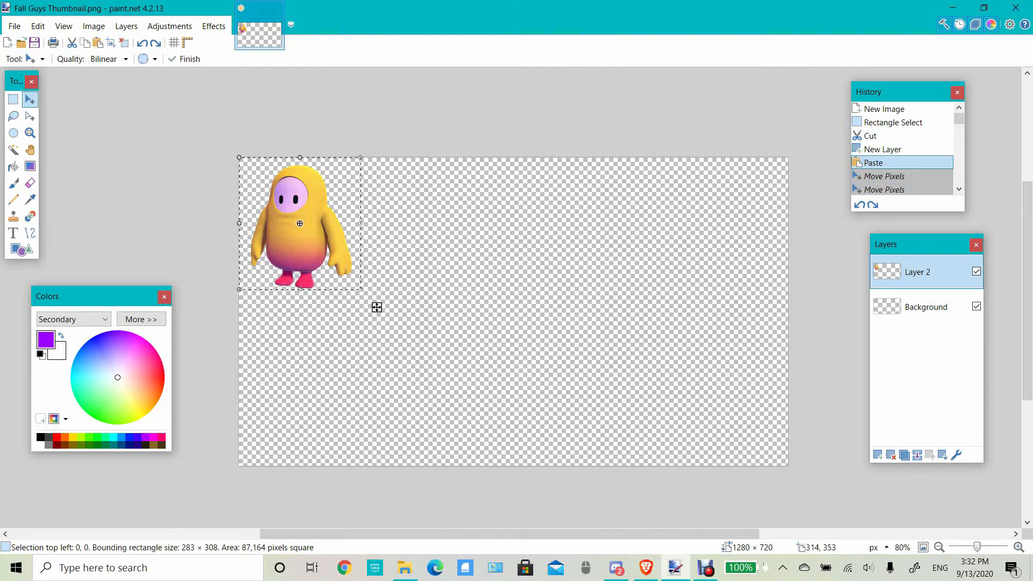
{"action": "scroll", "coordinate": [893, 149], "scroll_direction": "down", "scroll_amount": 2}
{"action": "left_click", "coordinate": [884, 149]}
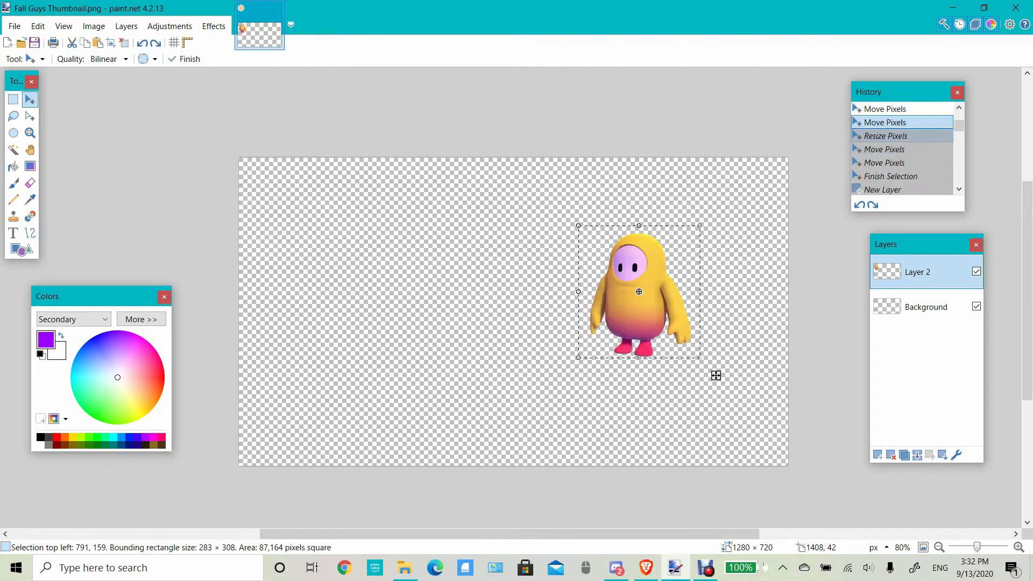
{"action": "left_click", "coordinate": [883, 162]}
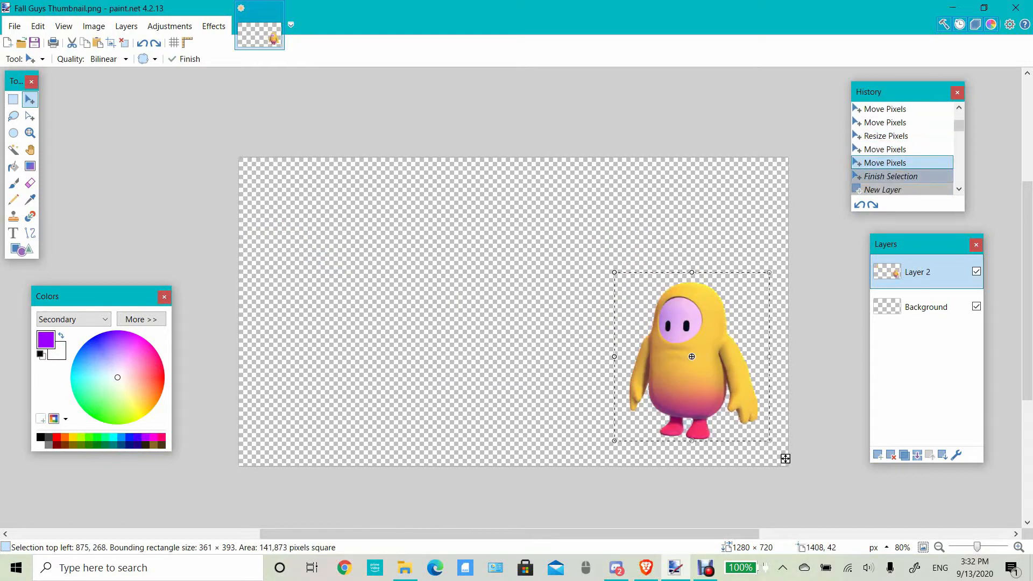
{"action": "left_click", "coordinate": [886, 176]}
{"action": "scroll", "coordinate": [887, 176], "scroll_direction": "down", "scroll_amount": 2}
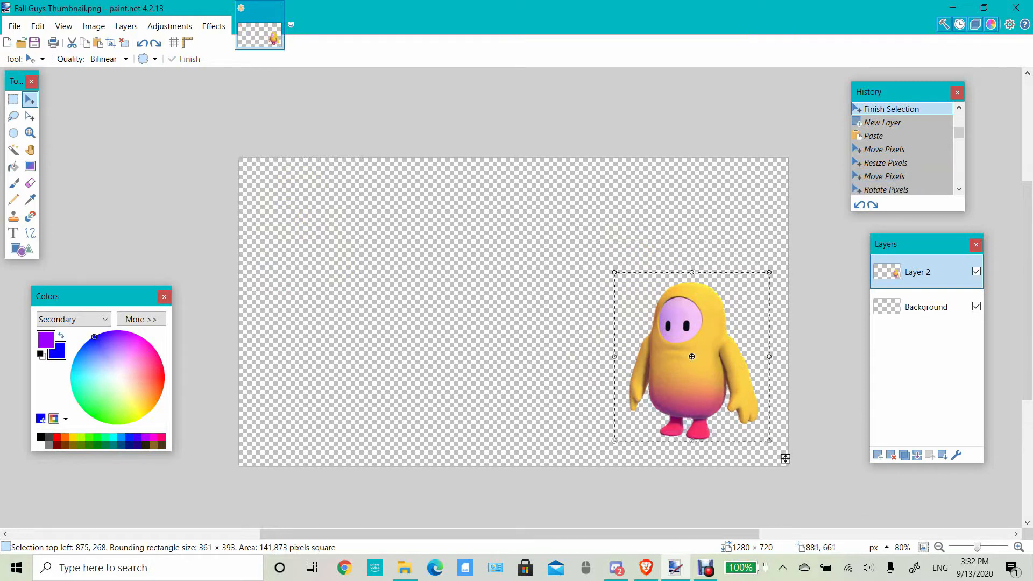
Redo the new layer with the pasted pink-orange character, including its moving, resizing and rotating, up to Finish Selection.
{"action": "key", "text": "ctrl+y"}
{"action": "key", "text": "ctrl+y"}
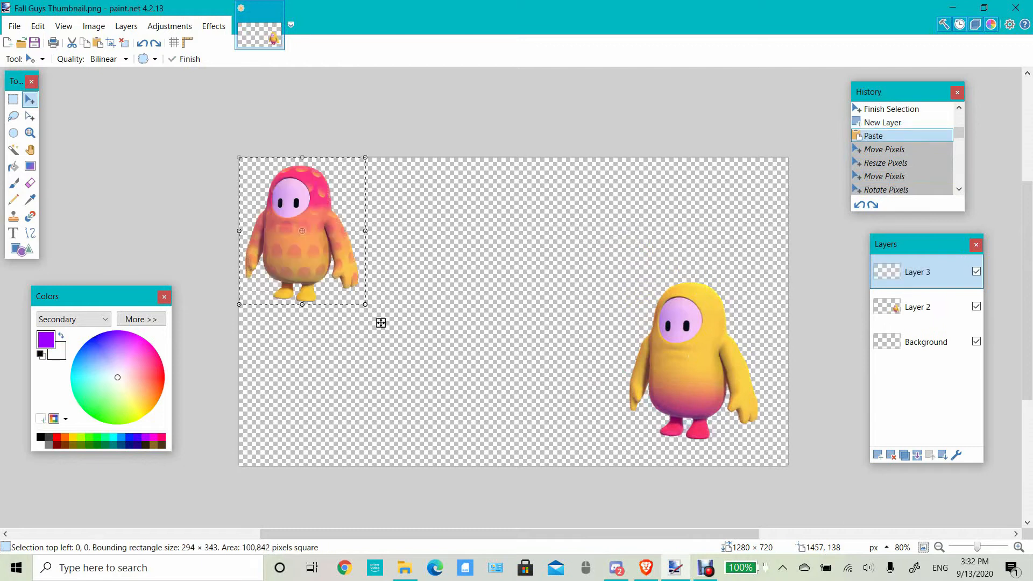
{"action": "key", "text": "ctrl+y"}
{"action": "key", "text": "ctrl+y"}
{"action": "key", "text": "ctrl+y"}
{"action": "key", "text": "ctrl+y"}
{"action": "key", "text": "ctrl+y"}
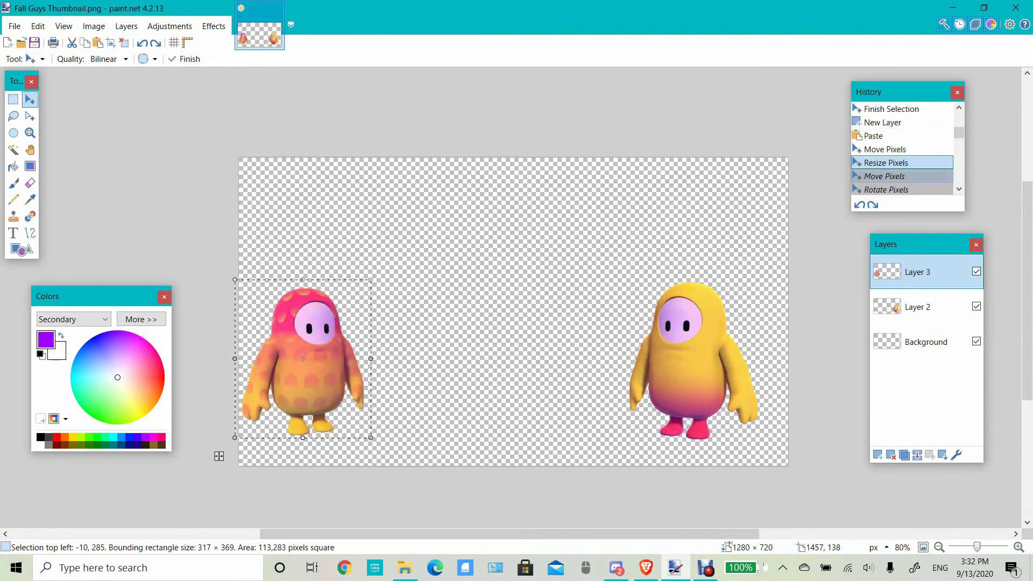
{"action": "left_click", "coordinate": [891, 151]}
Redo the new layer with the pasted Fall Guys logo, including its moving and enlarging, up to Finish Selection.
{"action": "left_click", "coordinate": [883, 161]}
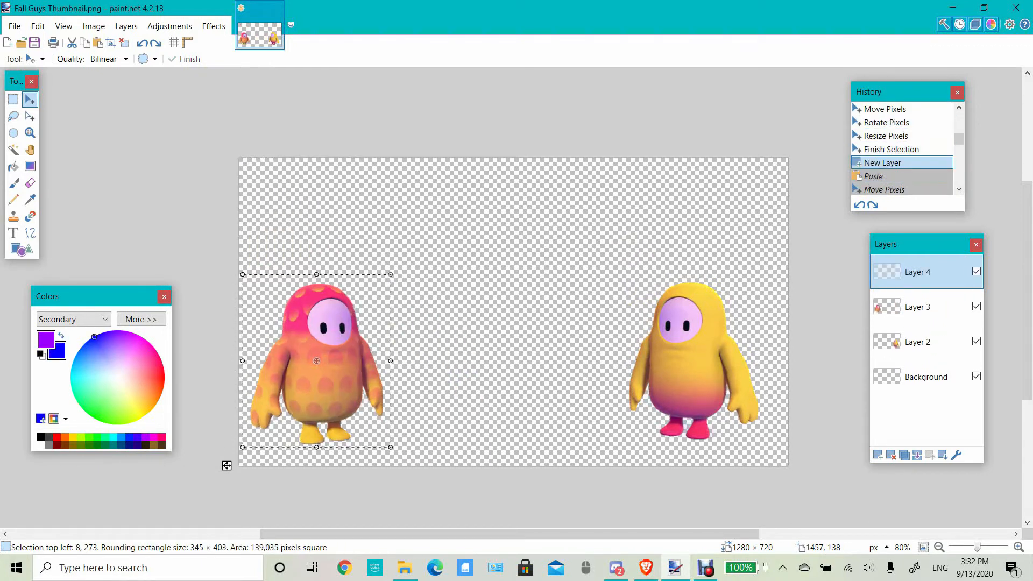
{"action": "key", "text": "ctrl+y"}
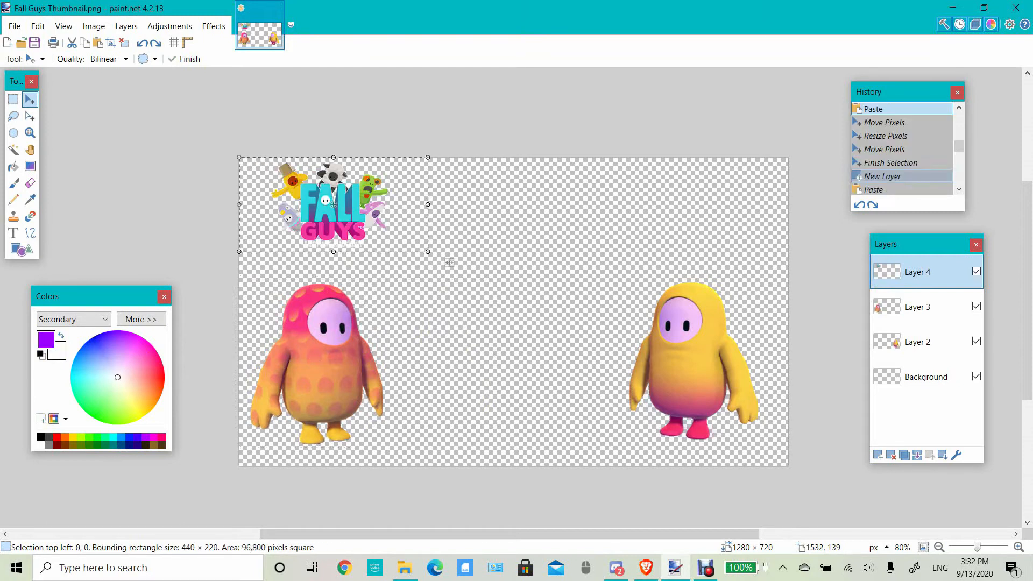
{"action": "key", "text": "ctrl+y"}
{"action": "key", "text": "ctrl+y"}
{"action": "key", "text": "ctrl+y"}
{"action": "key", "text": "ctrl+y"}
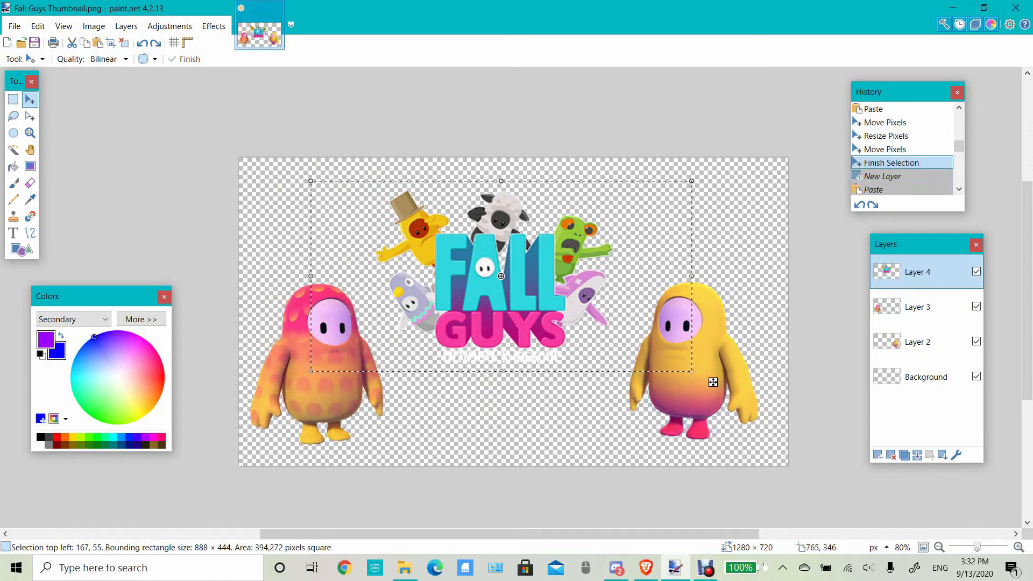
Redo the new layer with the pasted game scene, its resizing, and its move below the character and logo layers.
{"action": "scroll", "coordinate": [887, 137], "scroll_direction": "down", "scroll_amount": 2}
{"action": "key", "text": "ctrl+y"}
{"action": "key", "text": "ctrl+y"}
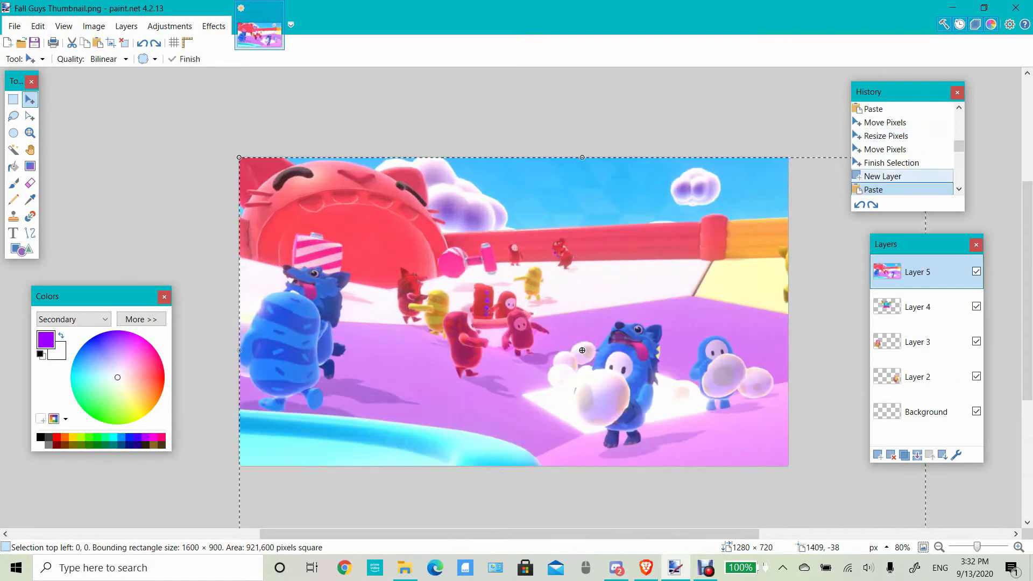
{"action": "scroll", "coordinate": [893, 178], "scroll_direction": "down", "scroll_amount": 2}
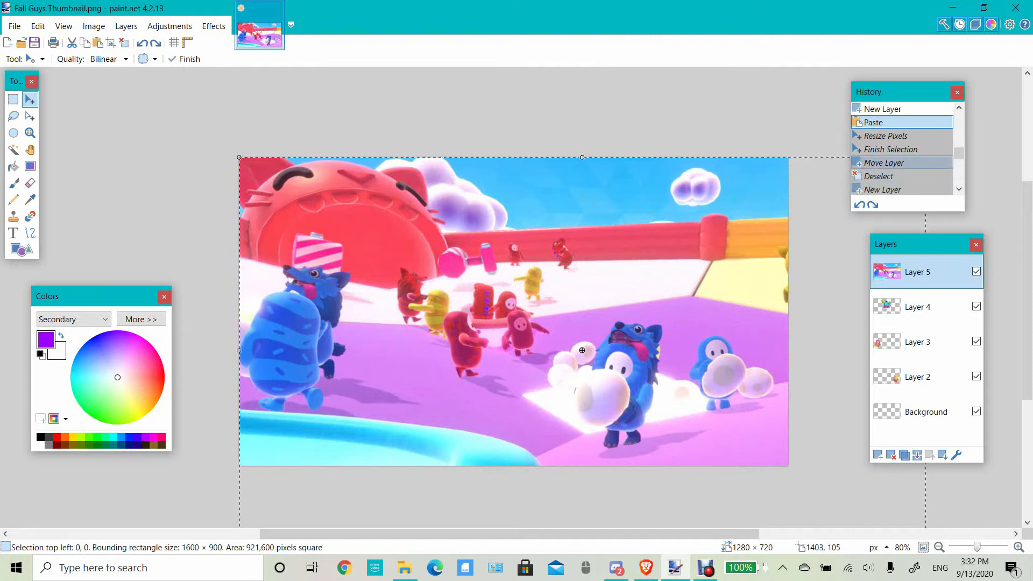
{"action": "key", "text": "ctrl+y"}
{"action": "key", "text": "ctrl+y"}
{"action": "key", "text": "ctrl+y"}
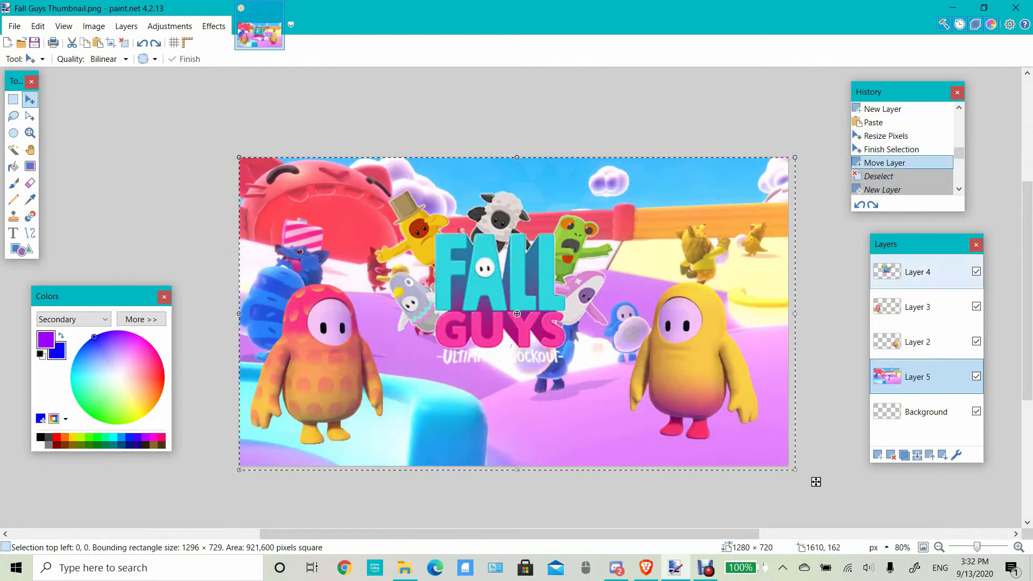
Redo the deselection, the new layer and the finished black rectangle border with brush width 15 around the canvas.
{"action": "key", "text": "ctrl+y"}
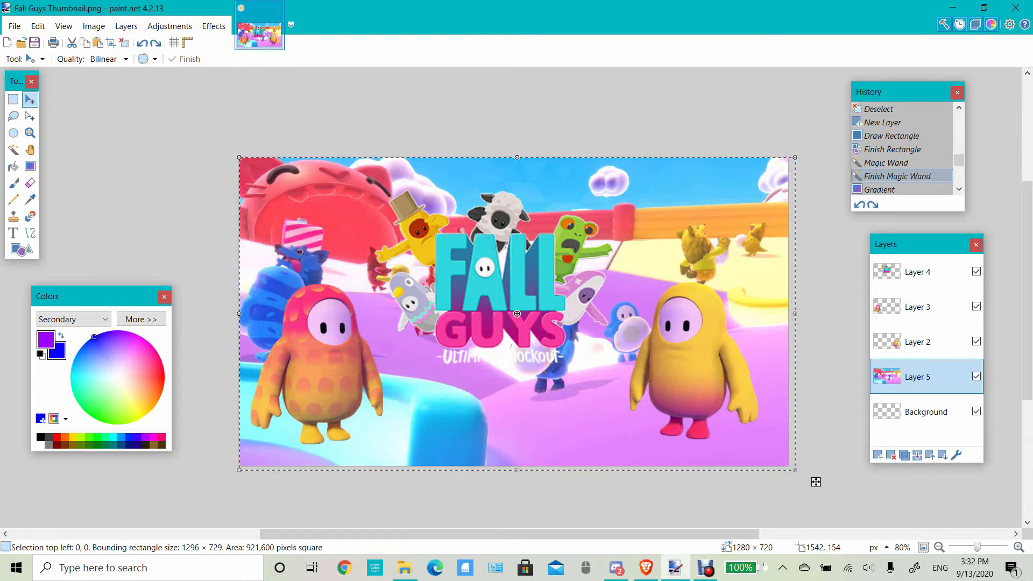
{"action": "key", "text": "ctrl+y"}
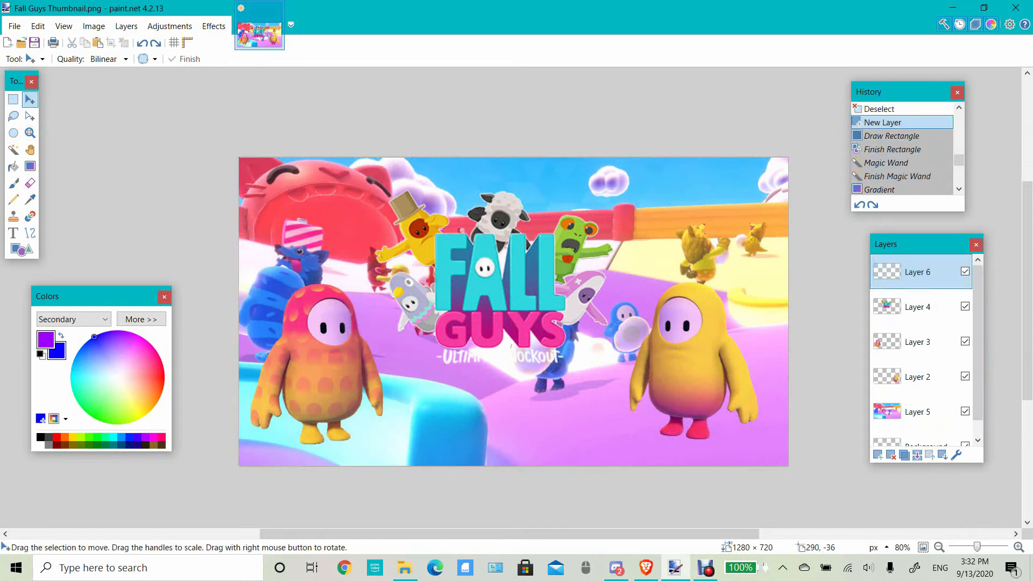
{"action": "left_click", "coordinate": [891, 135]}
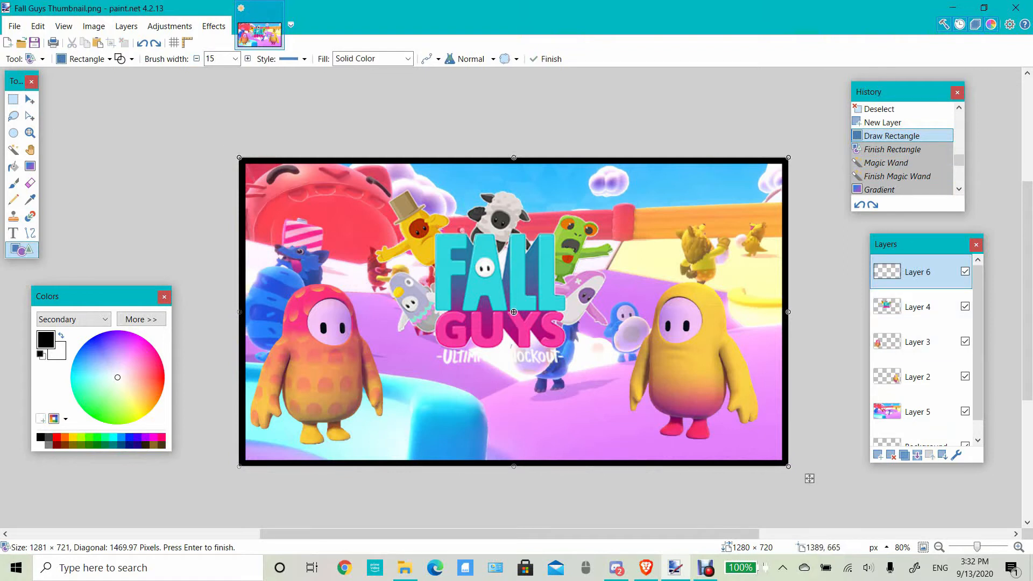
{"action": "left_click", "coordinate": [892, 150]}
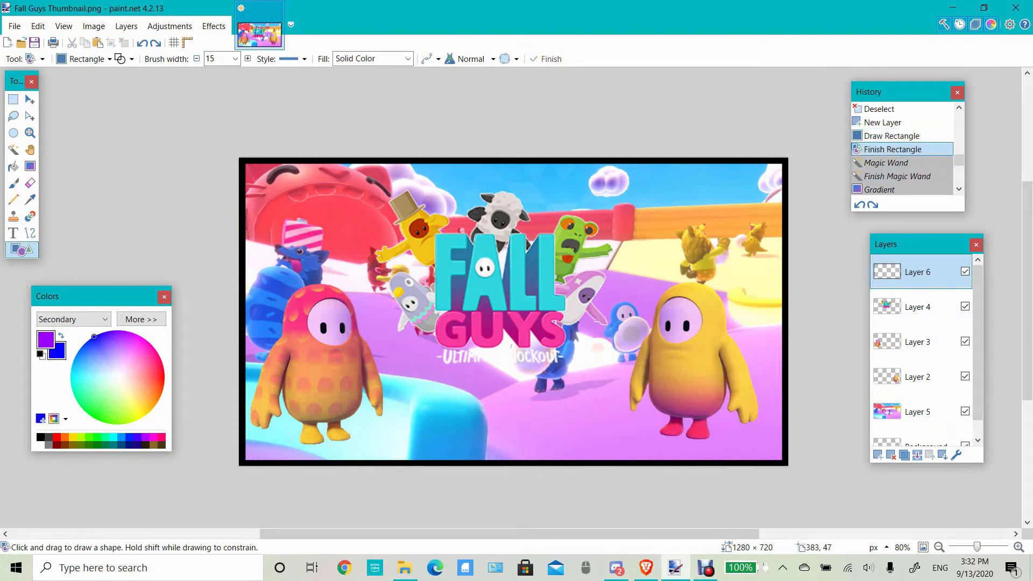
Redo the Magic Wand selection of the black border and swap the primary and secondary colors.
{"action": "left_click", "coordinate": [886, 162]}
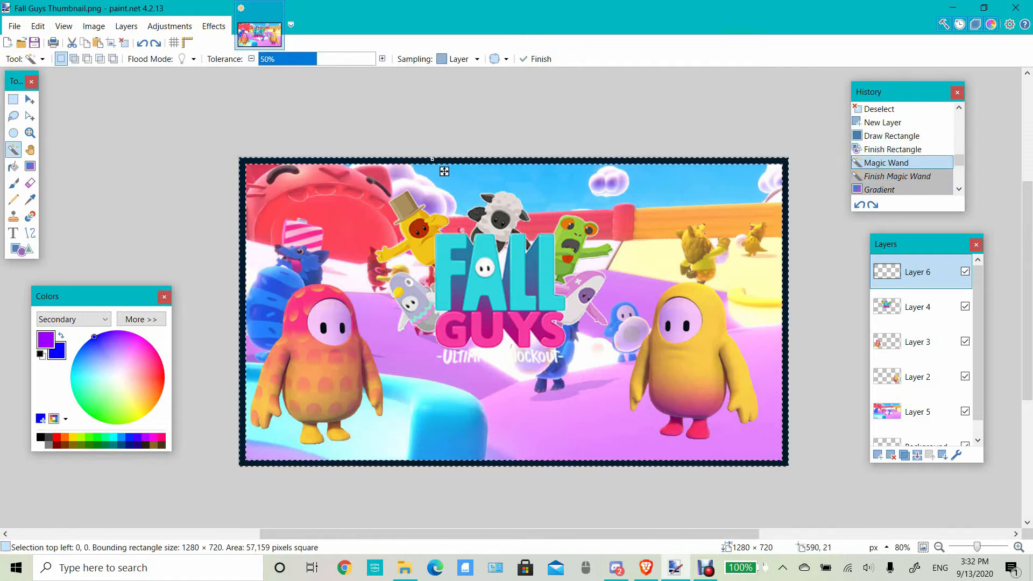
{"action": "left_click", "coordinate": [897, 177]}
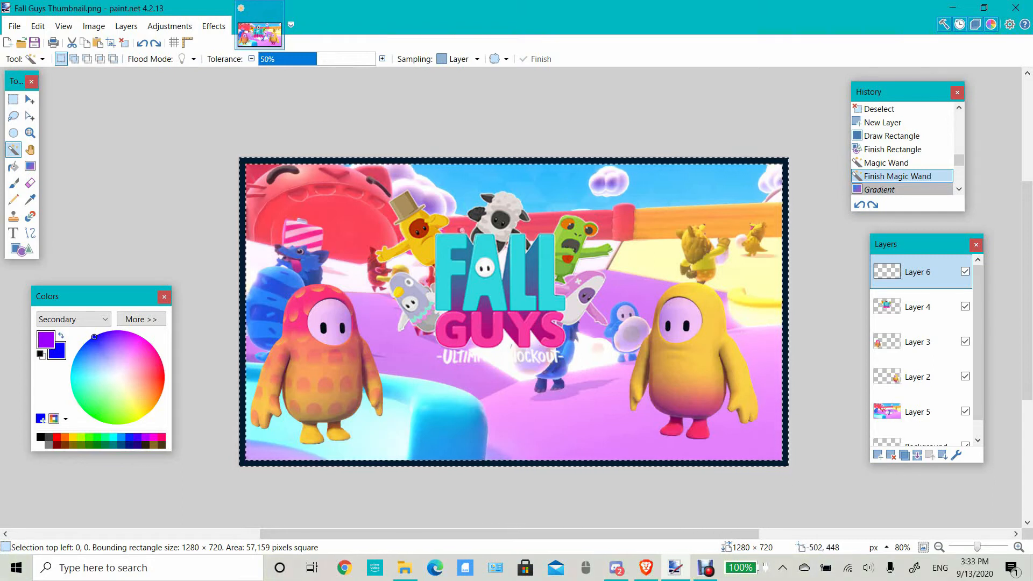
{"action": "mouse_move", "coordinate": [94, 336]}
{"action": "left_mouse_down"}
{"action": "mouse_move", "coordinate": [104, 362]}
{"action": "mouse_move", "coordinate": [90, 339]}
{"action": "left_mouse_up"}
{"action": "left_click", "coordinate": [61, 335]}
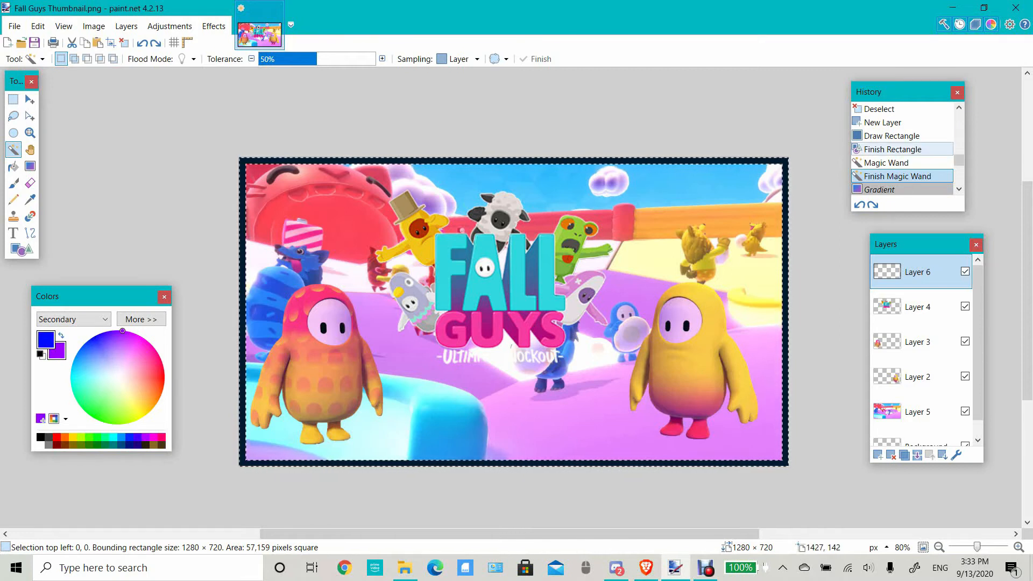
Redo the purple-to-blue gradient on the selected border and shift the gradient slightly.
{"action": "scroll", "coordinate": [893, 149], "scroll_direction": "down", "scroll_amount": 1}
{"action": "left_click", "coordinate": [893, 123]}
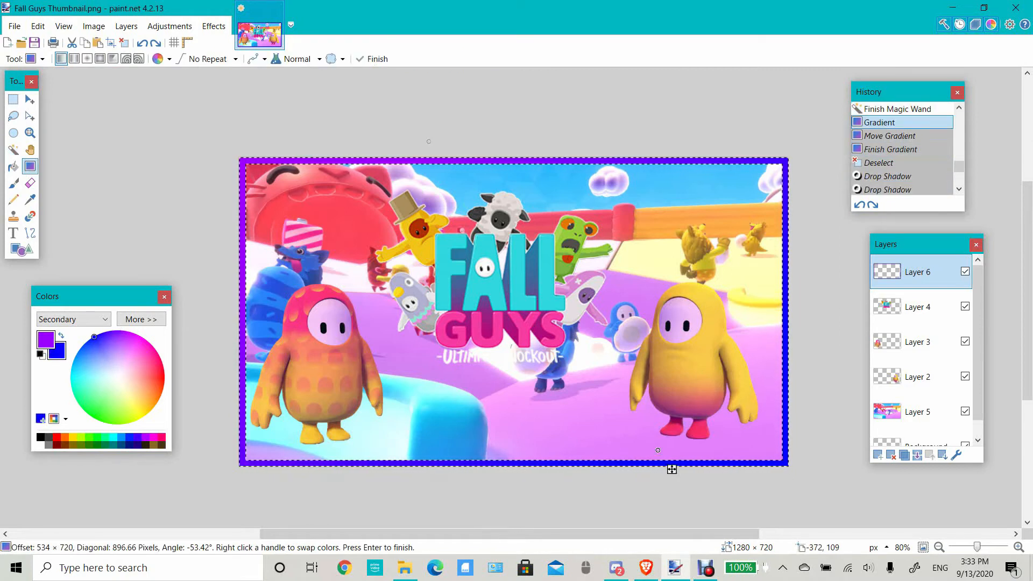
{"action": "mouse_move", "coordinate": [672, 470]}
{"action": "left_mouse_down"}
{"action": "mouse_move", "coordinate": [652, 470]}
{"action": "mouse_move", "coordinate": [672, 469]}
{"action": "left_mouse_up"}
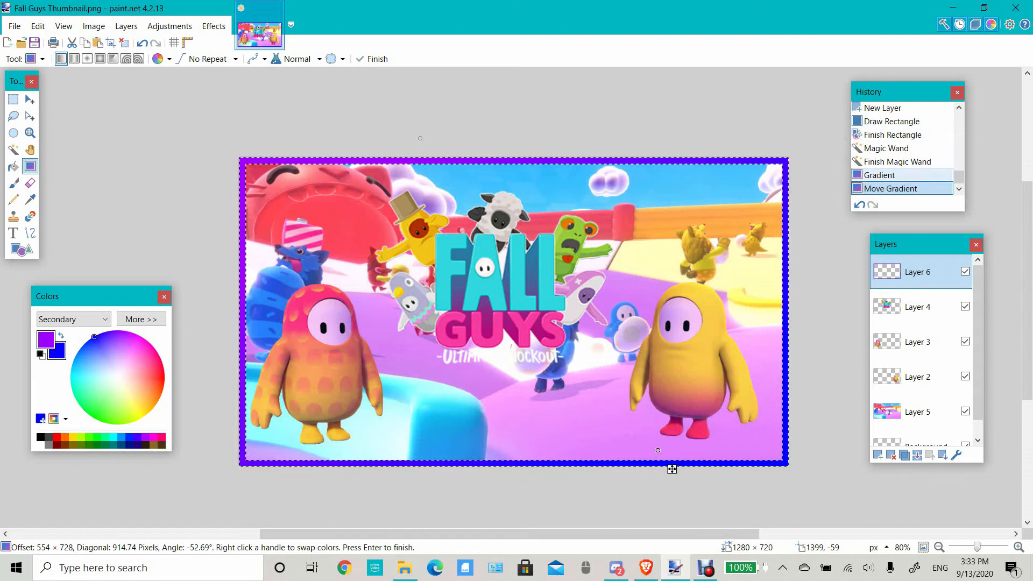
Roll the history back to the stage with only the two pasted characters and restore it up to the Gradient entry.
{"action": "left_click", "coordinate": [903, 175]}
{"action": "key", "text": "ctrl+z"}
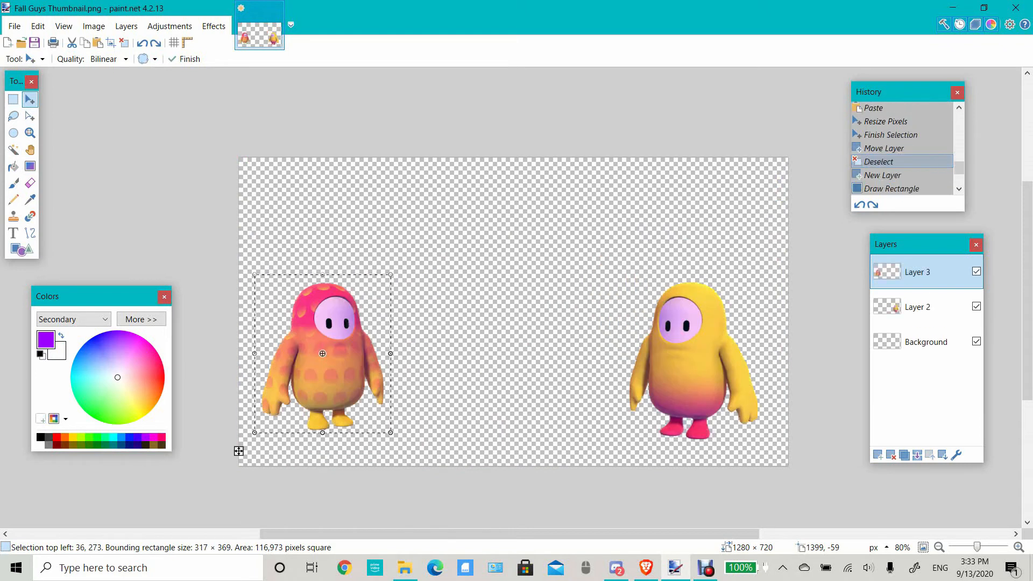
{"action": "scroll", "coordinate": [902, 162], "scroll_direction": "down", "scroll_amount": 2}
{"action": "left_click", "coordinate": [879, 176]}
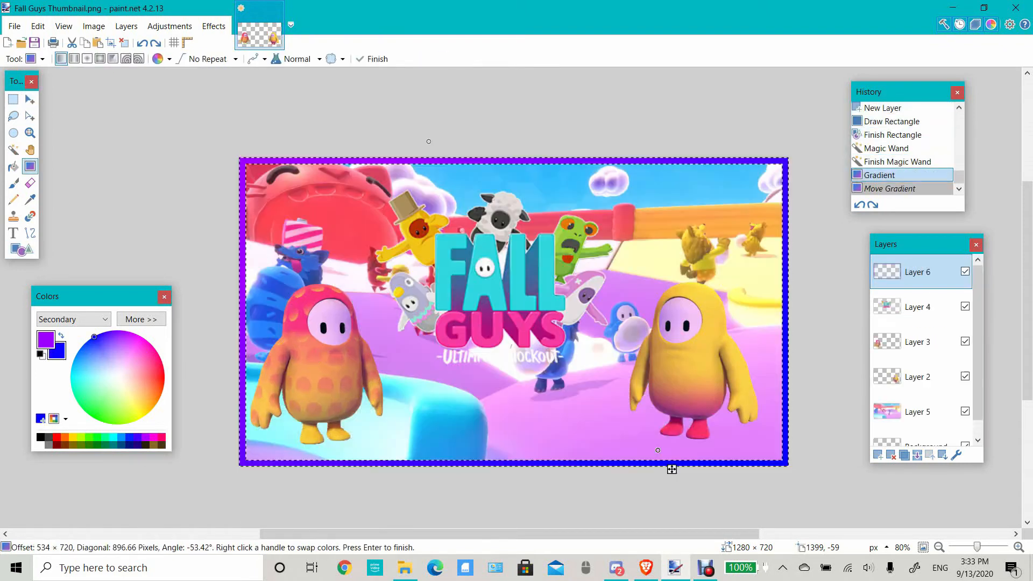
Step the history back through the gradient and Magic Wand stages to the finished rectangle.
{"action": "left_click", "coordinate": [889, 188]}
{"action": "key", "text": "ctrl+z"}
{"action": "key", "text": "ctrl+z"}
{"action": "key", "text": "ctrl+z"}
{"action": "key", "text": "ctrl+z"}
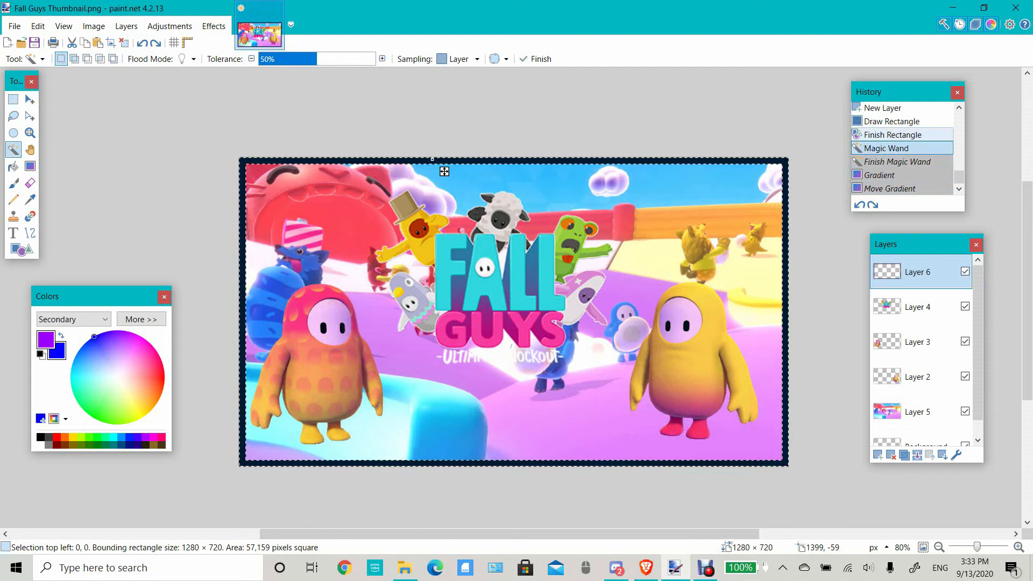
{"action": "left_click", "coordinate": [885, 149]}
{"action": "left_click", "coordinate": [897, 162]}
{"action": "left_click", "coordinate": [892, 135]}
{"action": "left_click", "coordinate": [882, 108]}
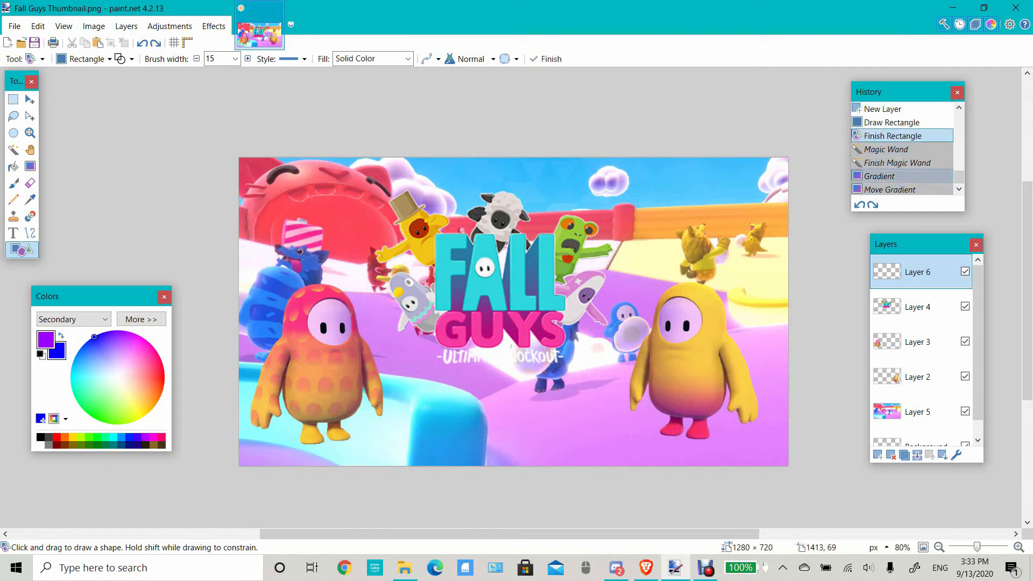
Restore the border's purple-to-blue gradient without its final shift and clear the selection.
{"action": "left_click", "coordinate": [879, 175]}
{"action": "scroll", "coordinate": [718, 370], "scroll_direction": "down", "scroll_amount": 2}
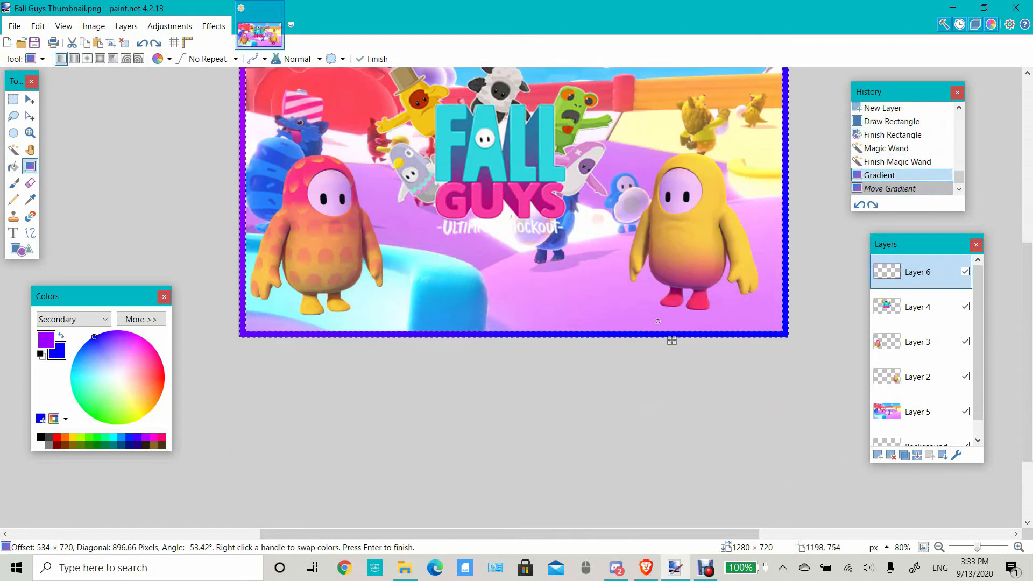
{"action": "scroll", "coordinate": [731, 370], "scroll_direction": "down", "scroll_amount": 1}
{"action": "scroll", "coordinate": [914, 369], "scroll_direction": "down", "scroll_amount": 1}
{"action": "scroll", "coordinate": [722, 401], "scroll_direction": "up", "scroll_amount": 2}
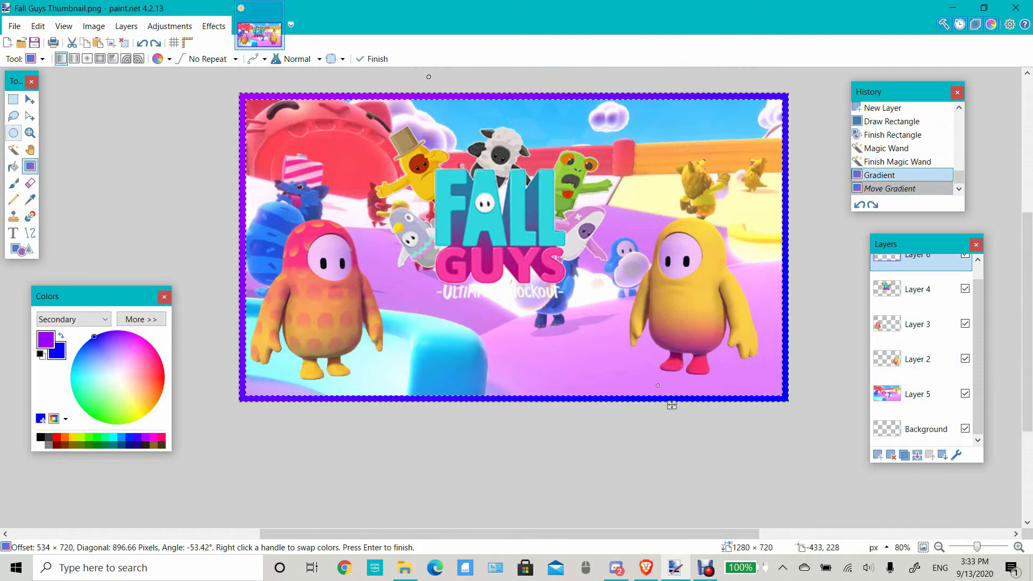
{"action": "left_click", "coordinate": [13, 99]}
{"action": "key", "text": "ctrl+d"}
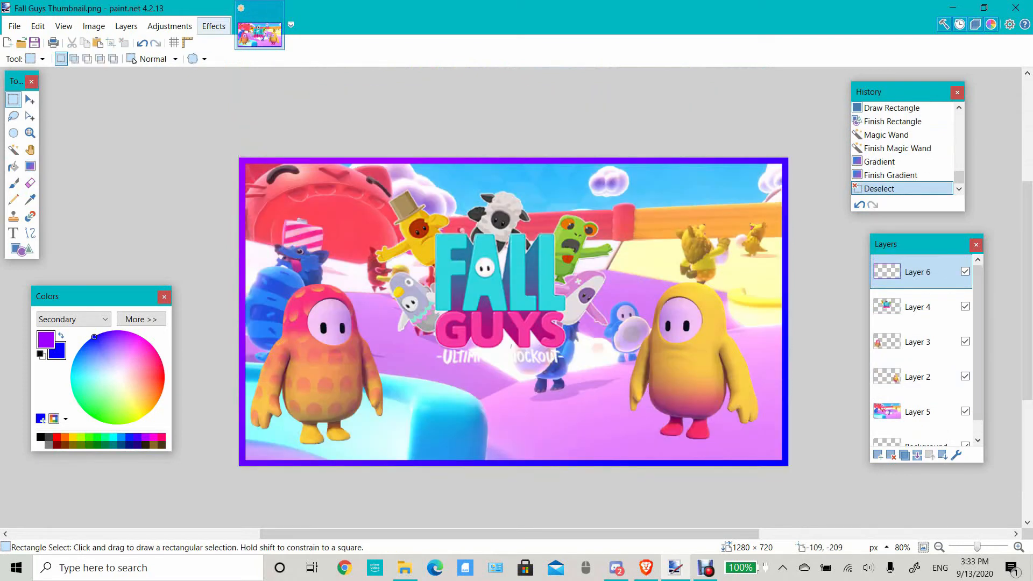
{"action": "left_click", "coordinate": [213, 26]}
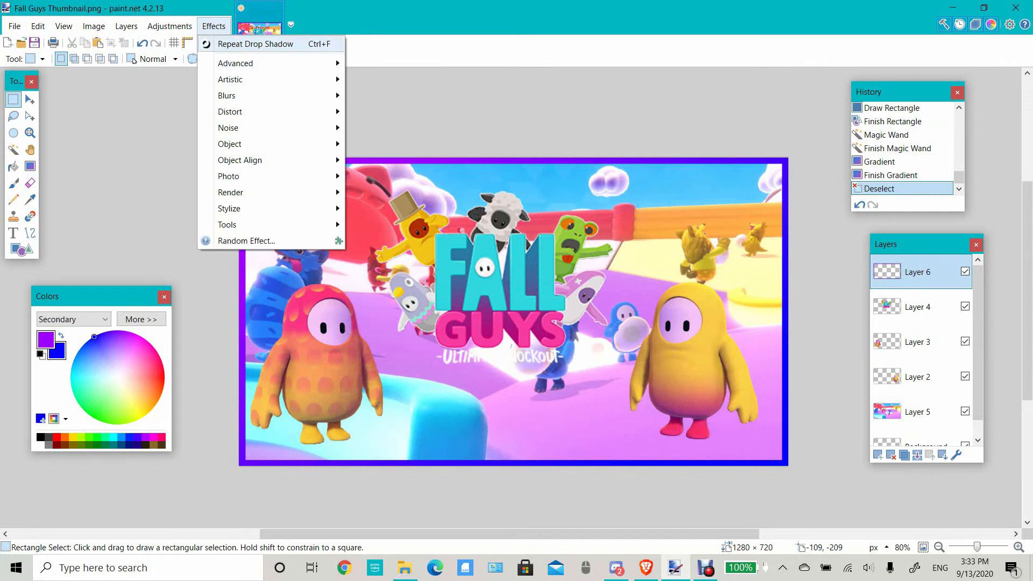
{"action": "mouse_move", "coordinate": [301, 144]}
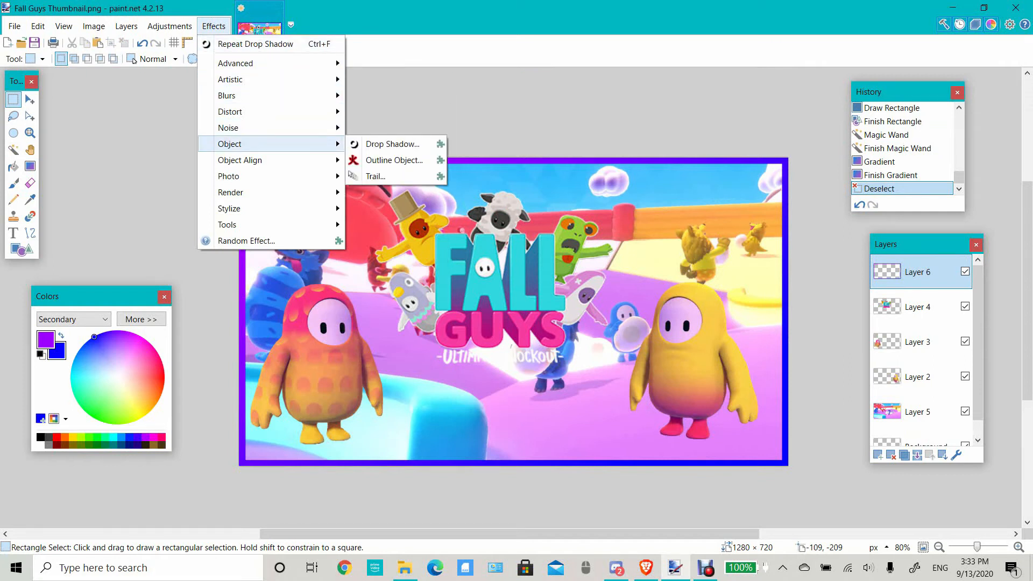
{"action": "left_click", "coordinate": [567, 110]}
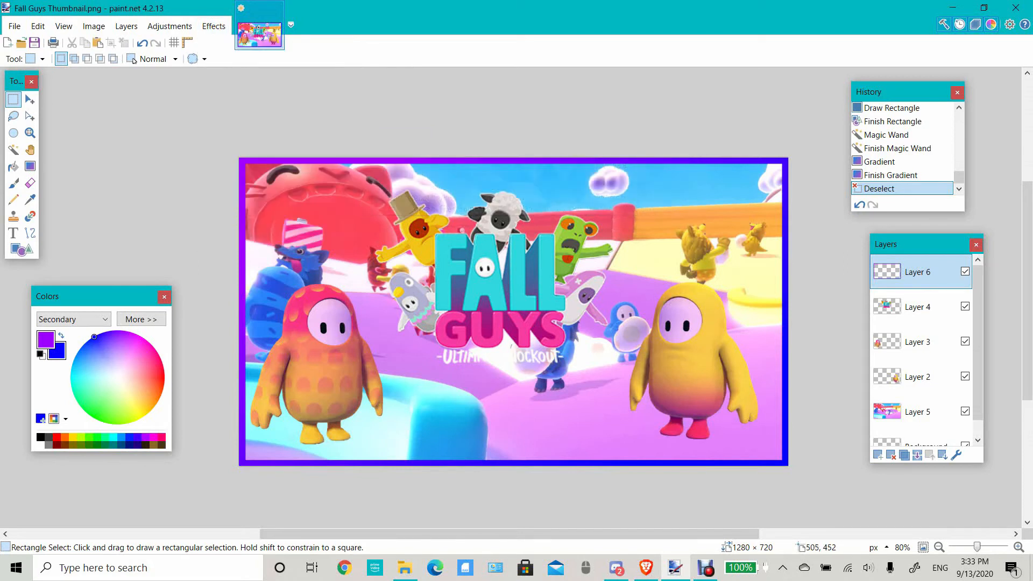
{"action": "left_click", "coordinate": [918, 307]}
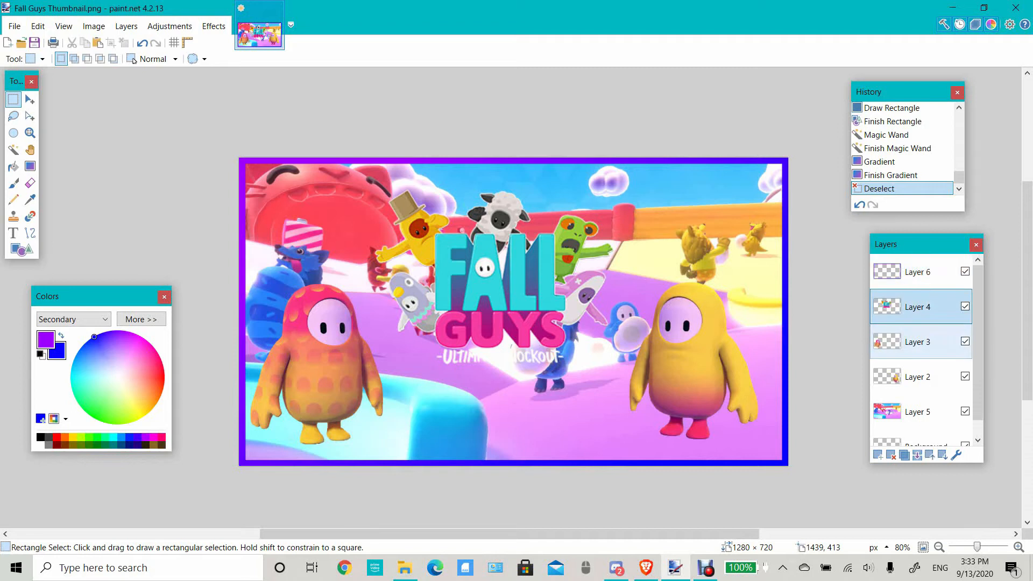
{"action": "left_click", "coordinate": [918, 342]}
{"action": "left_click", "coordinate": [917, 377]}
{"action": "left_click", "coordinate": [917, 412]}
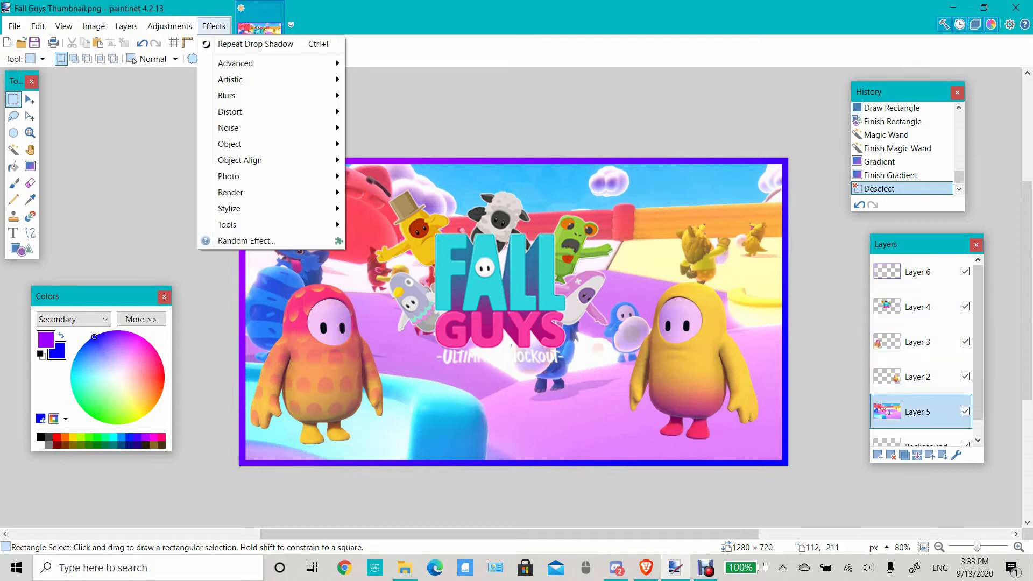
{"action": "left_click", "coordinate": [214, 26]}
Add a black drop shadow to the logo on Layer 4 with Offset X -14, Offset Y 14, Widening Radius 7 and Blur Radius 5.
{"action": "mouse_move", "coordinate": [231, 176]}
{"action": "left_click", "coordinate": [918, 307]}
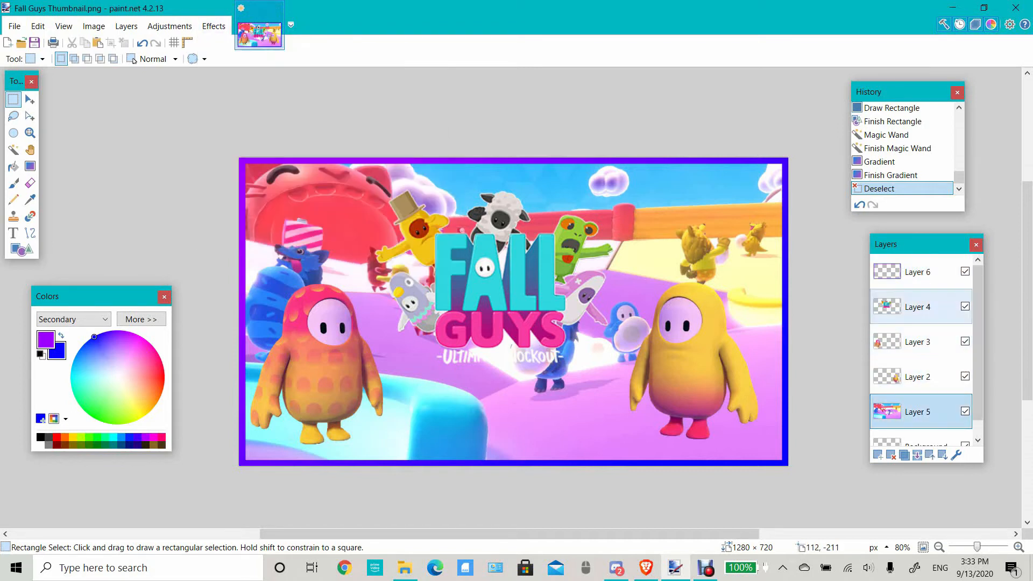
{"action": "left_click", "coordinate": [214, 26]}
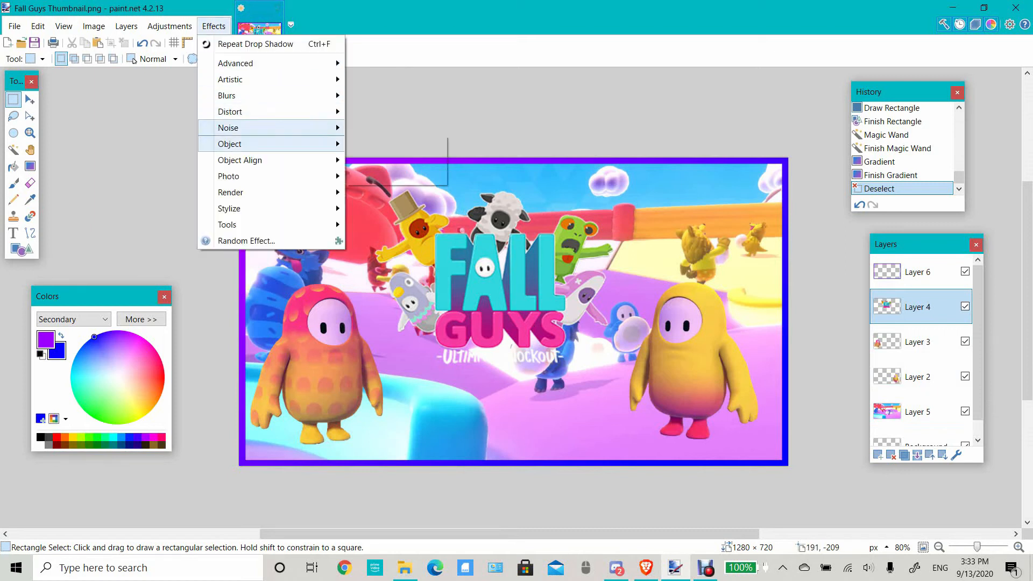
{"action": "mouse_move", "coordinate": [231, 143]}
{"action": "left_click", "coordinate": [392, 143]}
{"action": "left_click_drag", "start_coordinate": [479, 122], "coordinate": [769, 101]}
{"action": "mouse_move", "coordinate": [833, 353]}
{"action": "left_mouse_down"}
{"action": "mouse_move", "coordinate": [832, 326]}
{"action": "mouse_move", "coordinate": [833, 355]}
{"action": "left_mouse_up"}
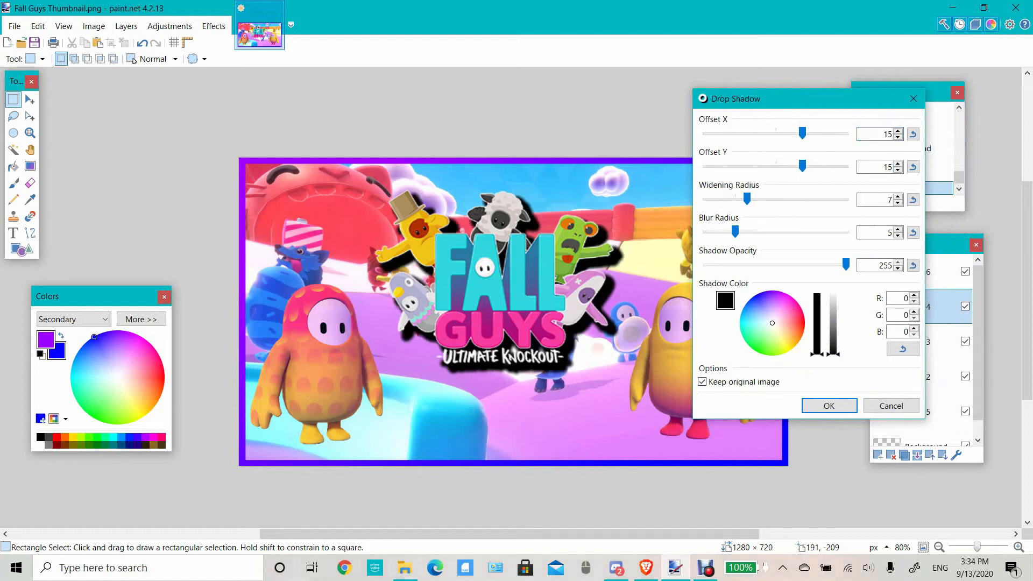
{"action": "left_click_drag", "start_coordinate": [802, 133], "coordinate": [760, 134]}
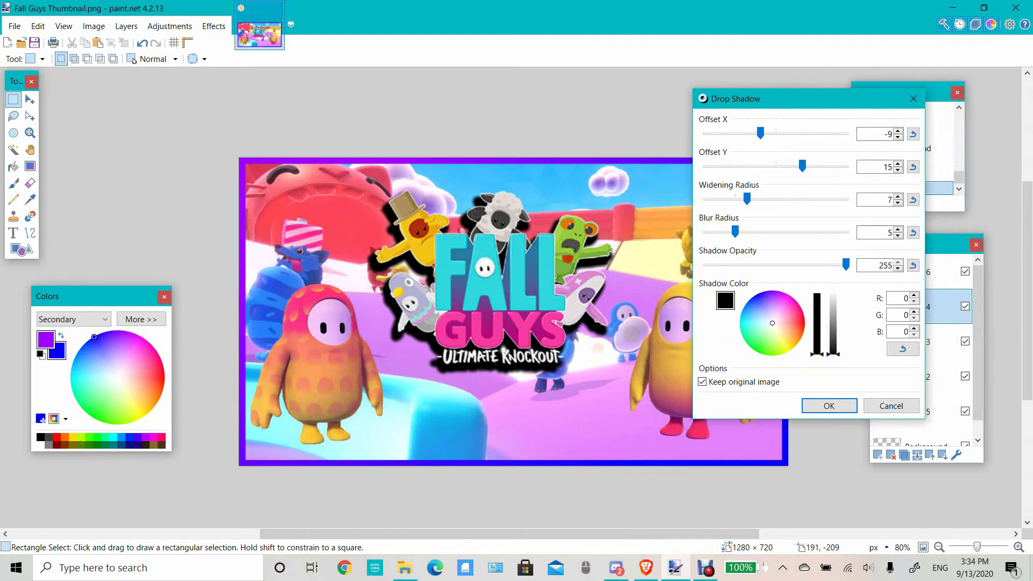
{"action": "left_click_drag", "start_coordinate": [802, 166], "coordinate": [800, 166]}
{"action": "left_click_drag", "start_coordinate": [760, 133], "coordinate": [752, 133]}
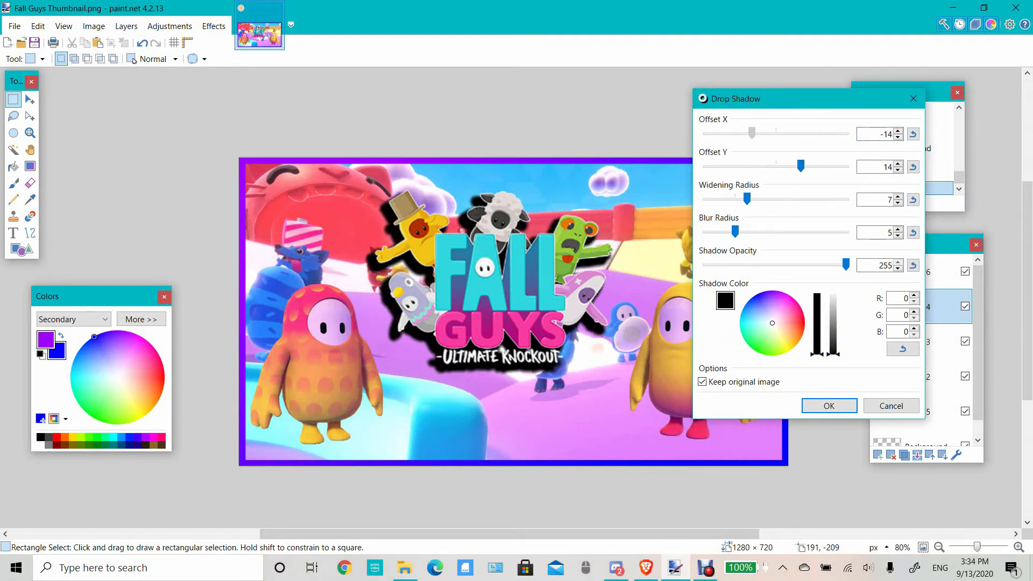
{"action": "left_click", "coordinate": [829, 406]}
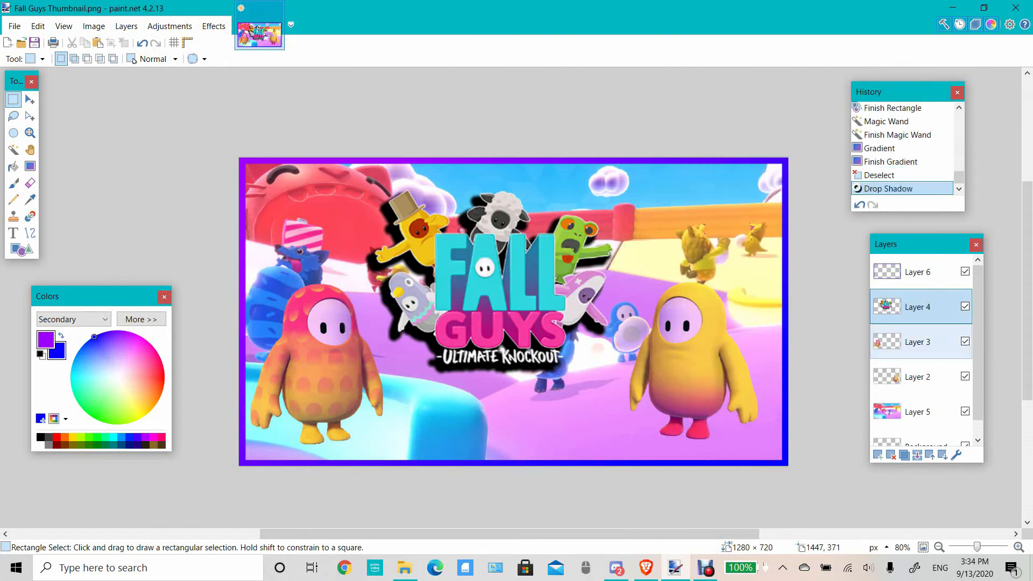
Apply a drop shadow with the same settings to the red-orange character on Layer 3.
{"action": "left_click", "coordinate": [917, 341]}
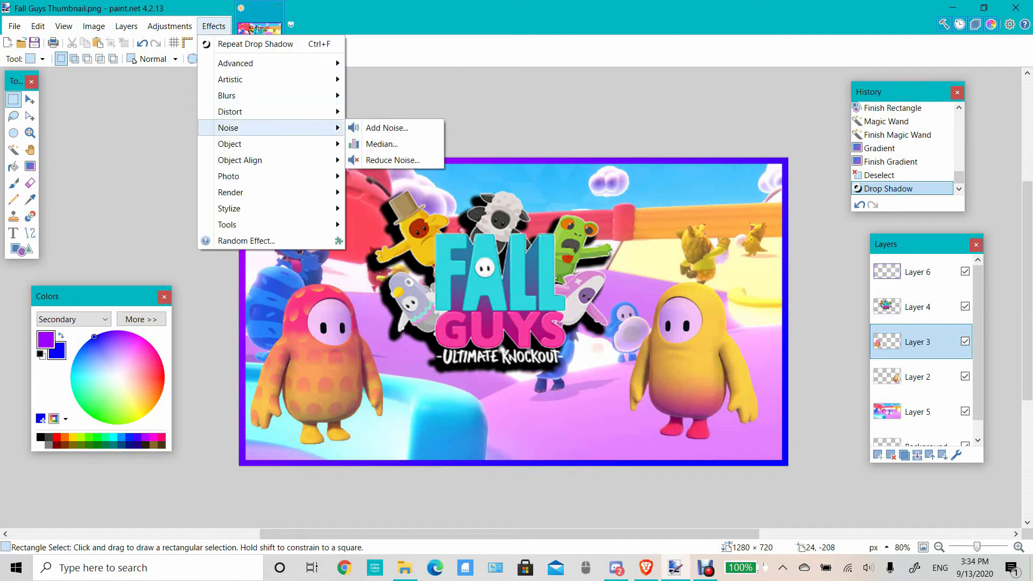
{"action": "left_click", "coordinate": [390, 141]}
{"action": "left_click_drag", "start_coordinate": [499, 119], "coordinate": [713, 107]}
{"action": "left_click", "coordinate": [749, 415]}
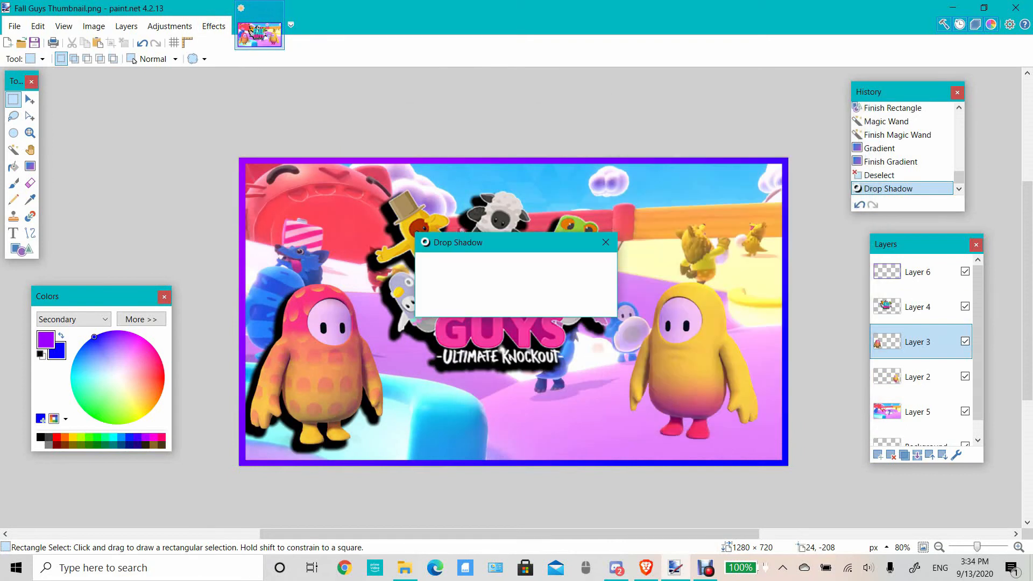
Add a drop shadow to the yellow character on Layer 2, with the horizontal offset changed so the shadow falls on its right side.
{"action": "left_click", "coordinate": [917, 376]}
{"action": "left_click", "coordinate": [213, 26]}
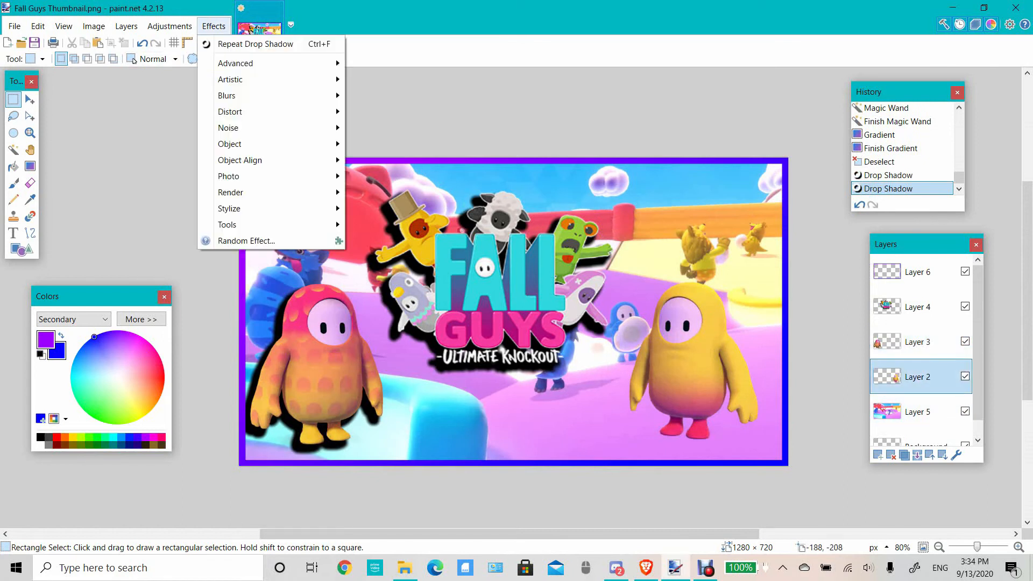
{"action": "mouse_move", "coordinate": [269, 141]}
{"action": "left_click", "coordinate": [390, 141]}
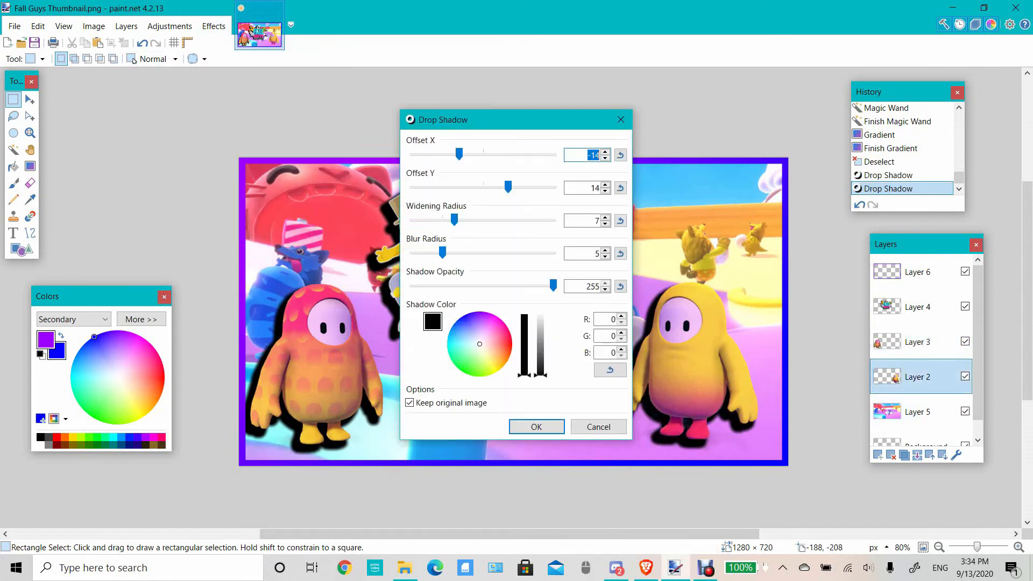
{"action": "left_click_drag", "start_coordinate": [498, 119], "coordinate": [194, 100]}
{"action": "mouse_move", "coordinate": [203, 168]}
{"action": "left_mouse_down"}
{"action": "mouse_move", "coordinate": [186, 168]}
{"action": "mouse_move", "coordinate": [208, 168]}
{"action": "left_mouse_up"}
{"action": "left_click_drag", "start_coordinate": [153, 135], "coordinate": [207, 135]}
{"action": "key", "text": "Return"}
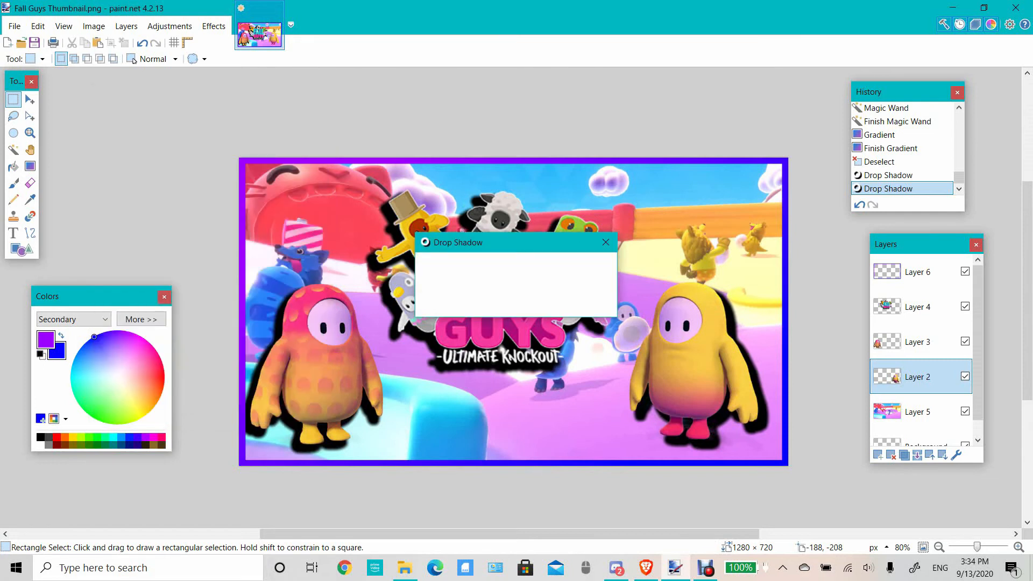
Try to save the image as Fall Guys Thumbnail.png in PNG format, replacing the existing file in Downloads.
{"action": "left_click", "coordinate": [917, 394]}
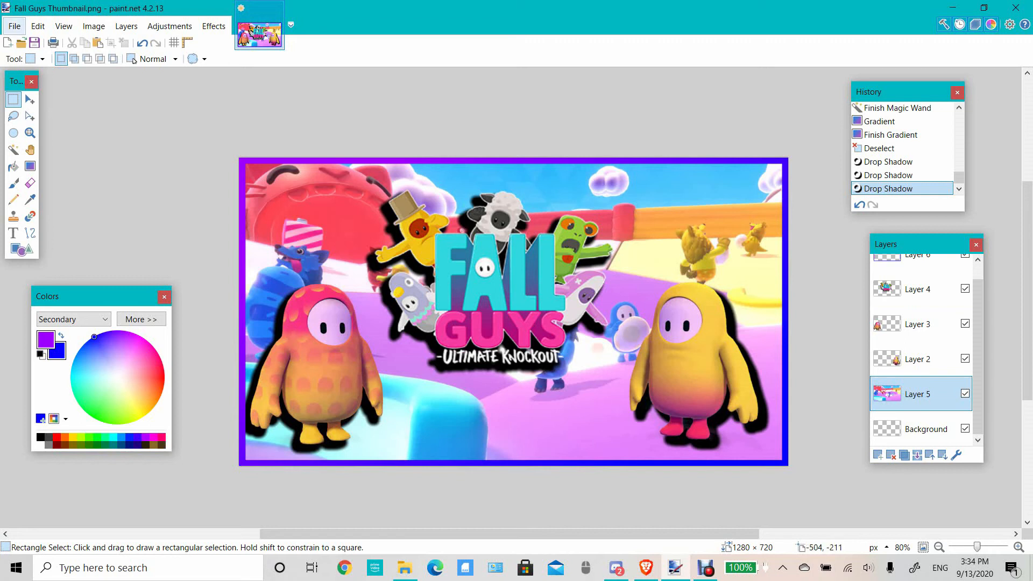
{"action": "left_click", "coordinate": [14, 26]}
{"action": "left_click", "coordinate": [33, 112]}
{"action": "left_click", "coordinate": [344, 307]}
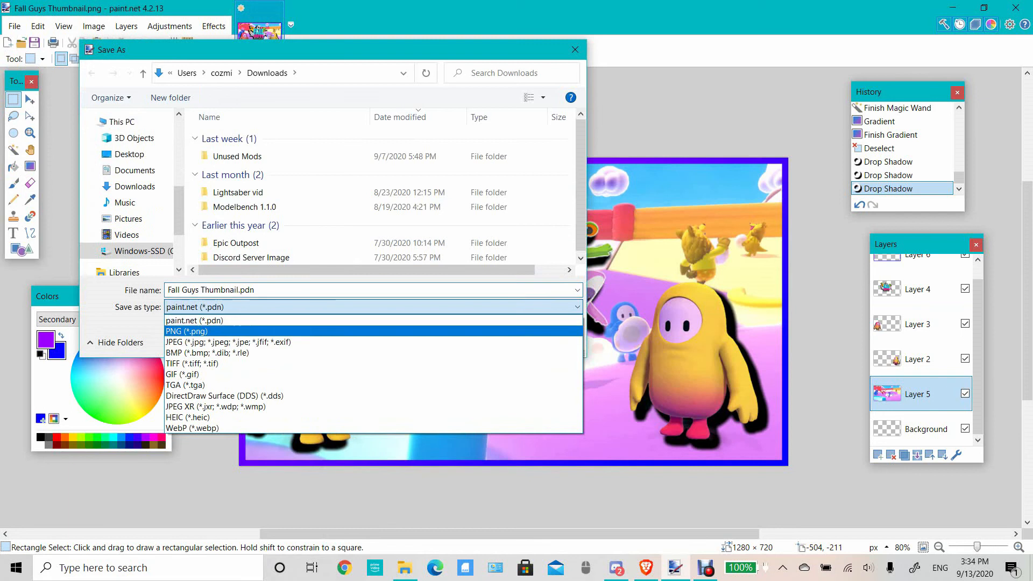
{"action": "left_click", "coordinate": [344, 330]}
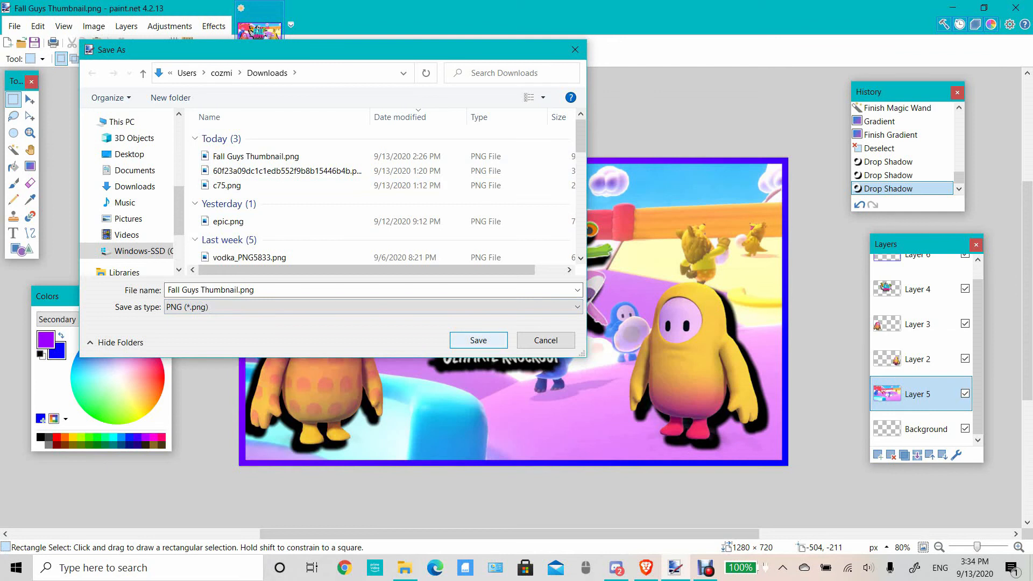
{"action": "left_click", "coordinate": [478, 340]}
{"action": "left_click", "coordinate": [548, 285]}
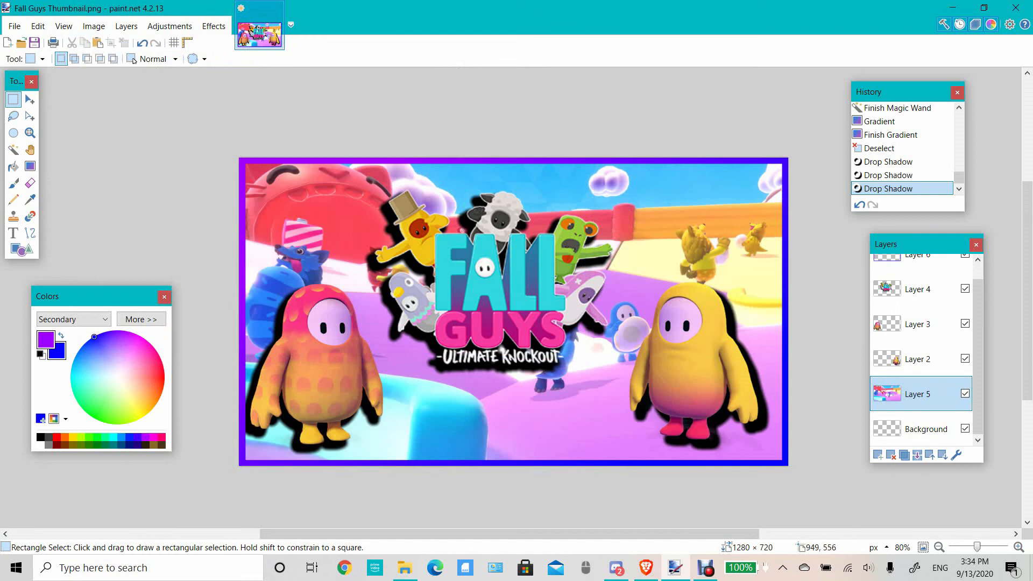
With Layer 6 active, save the image as Fall Guys Thumbnail.png in PNG format, replacing the existing file and flattening the layers.
{"action": "scroll", "coordinate": [921, 349], "scroll_direction": "up", "scroll_amount": 1}
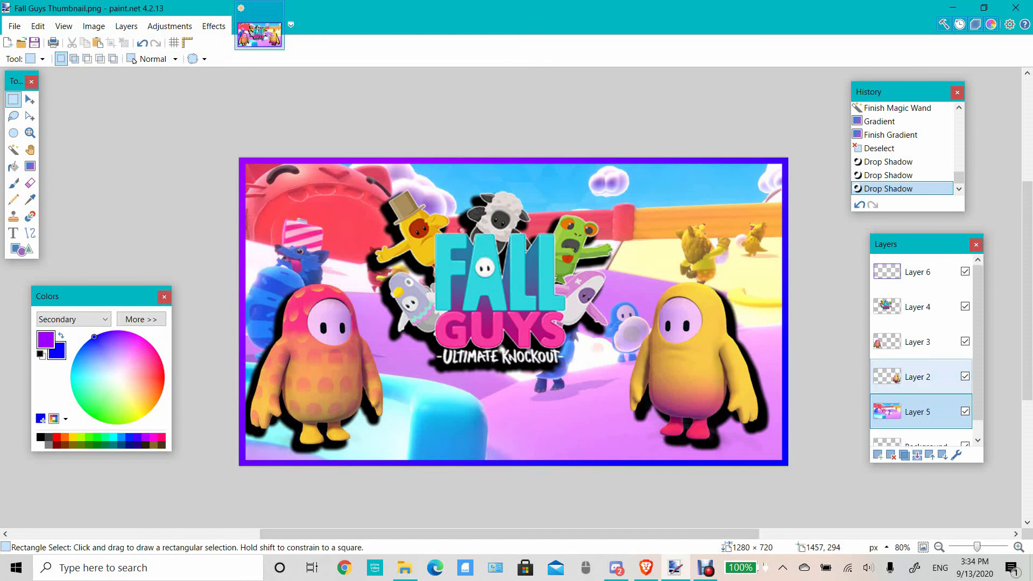
{"action": "left_click", "coordinate": [919, 272]}
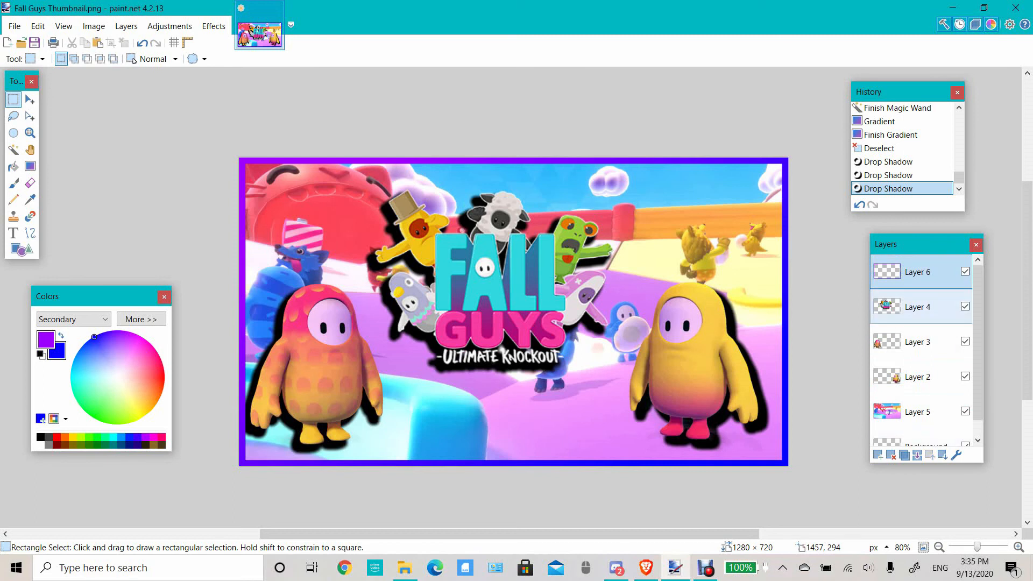
{"action": "left_click", "coordinate": [15, 26]}
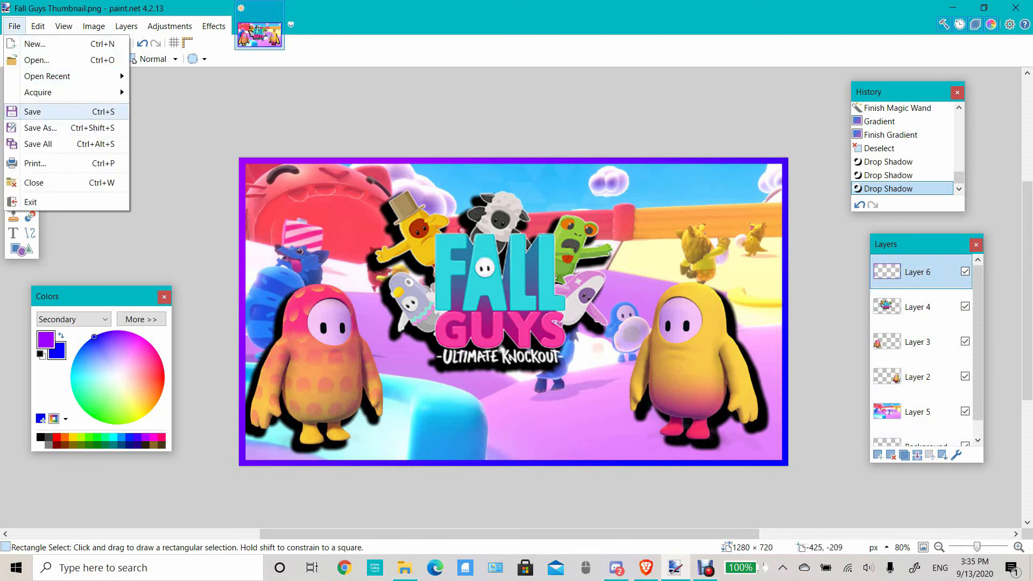
{"action": "left_click", "coordinate": [40, 128]}
{"action": "left_click", "coordinate": [372, 307]}
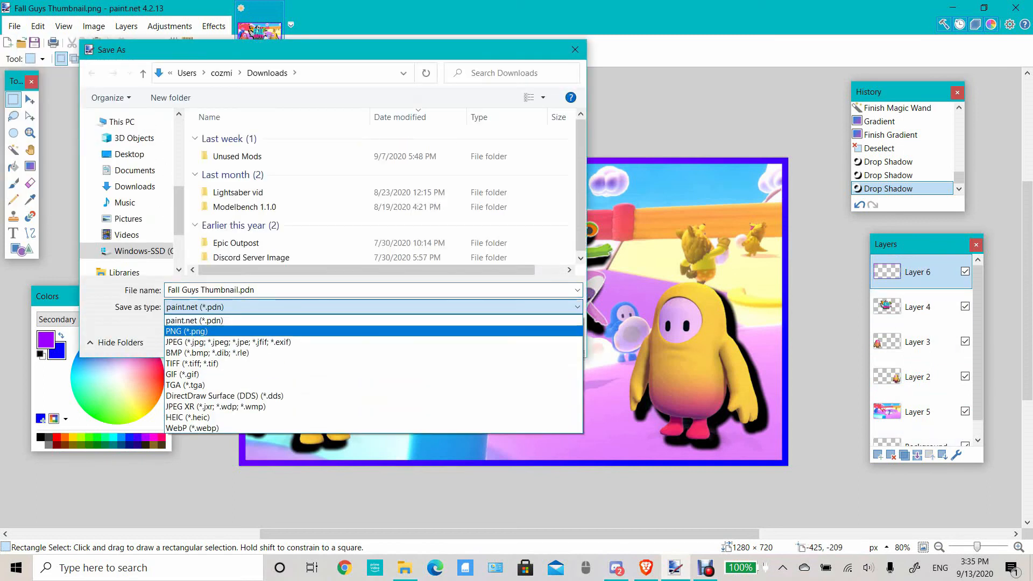
{"action": "left_click", "coordinate": [183, 325]}
{"action": "left_click", "coordinate": [478, 340]}
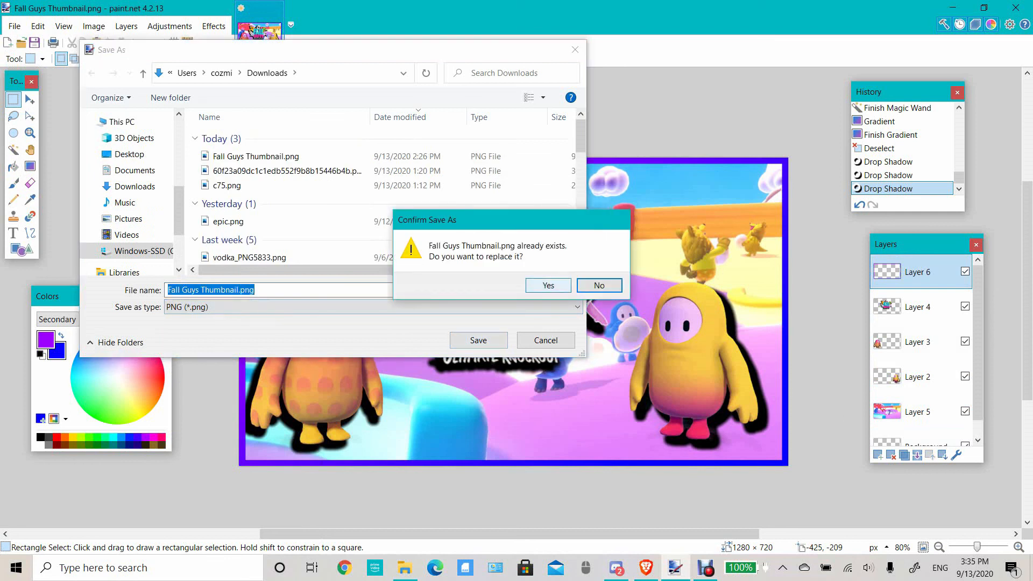
{"action": "left_click", "coordinate": [548, 285]}
{"action": "scroll", "coordinate": [528, 253], "scroll_direction": "down", "scroll_amount": 5}
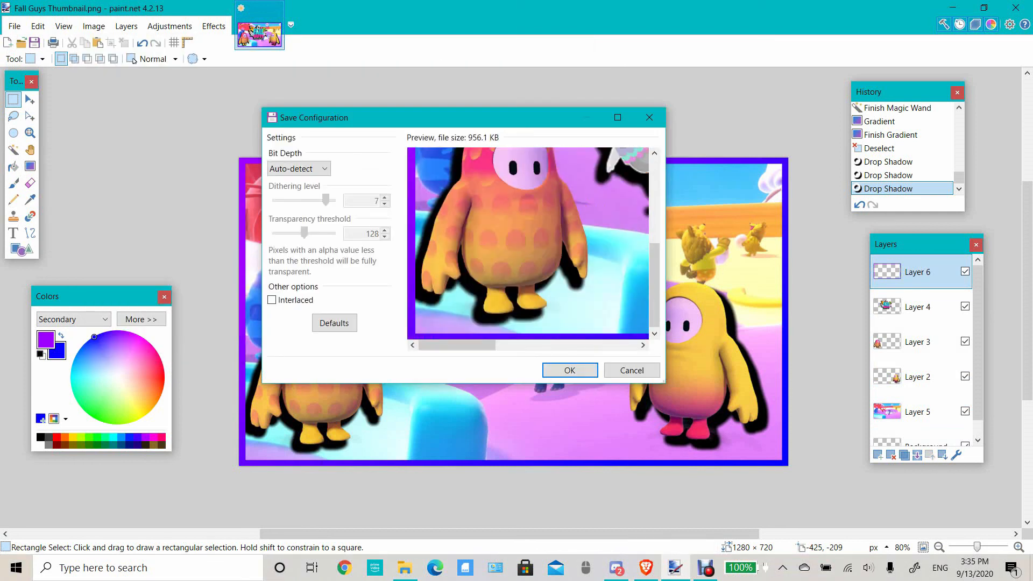
{"action": "left_click", "coordinate": [570, 370]}
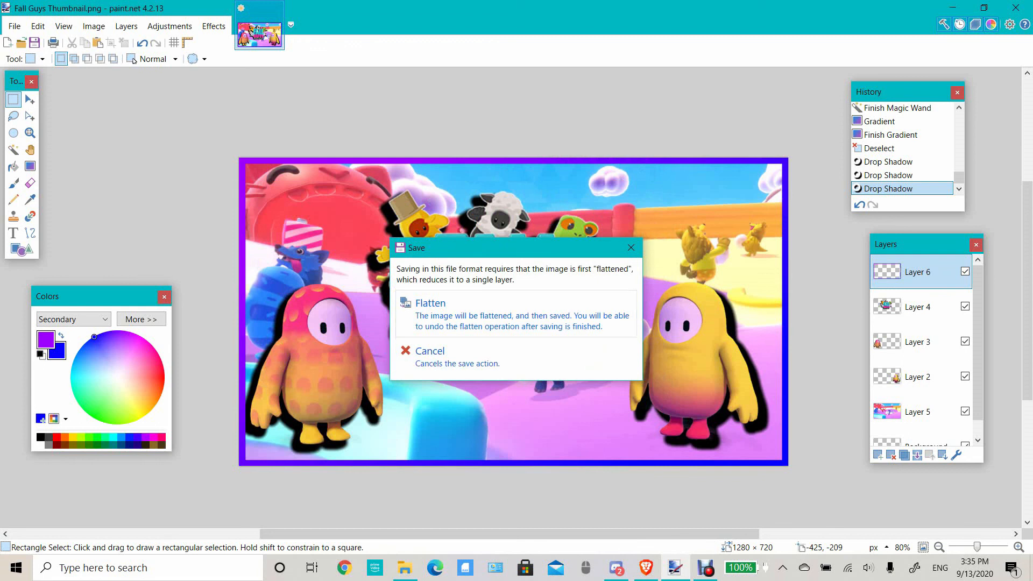
{"action": "key", "text": "Return"}
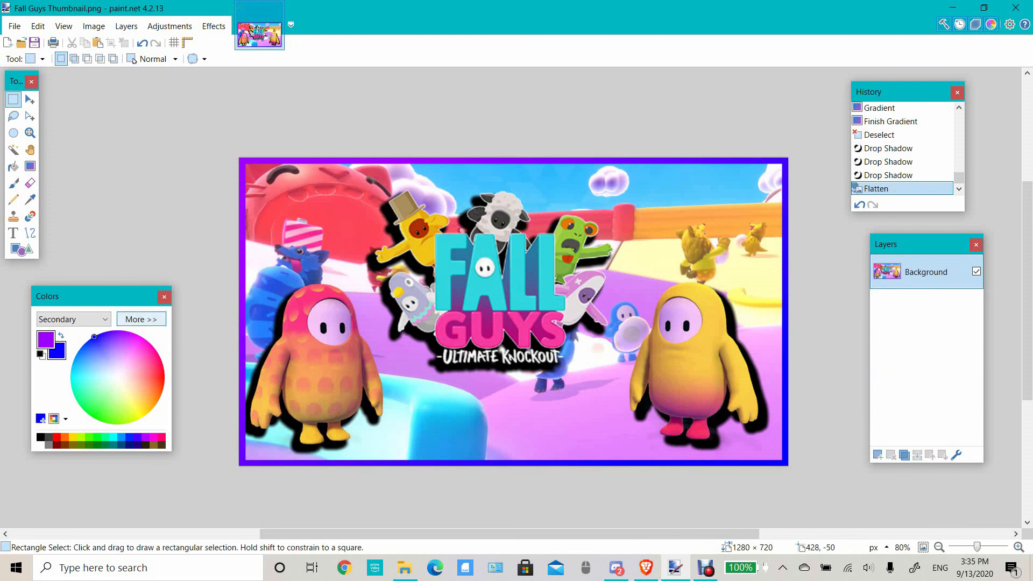